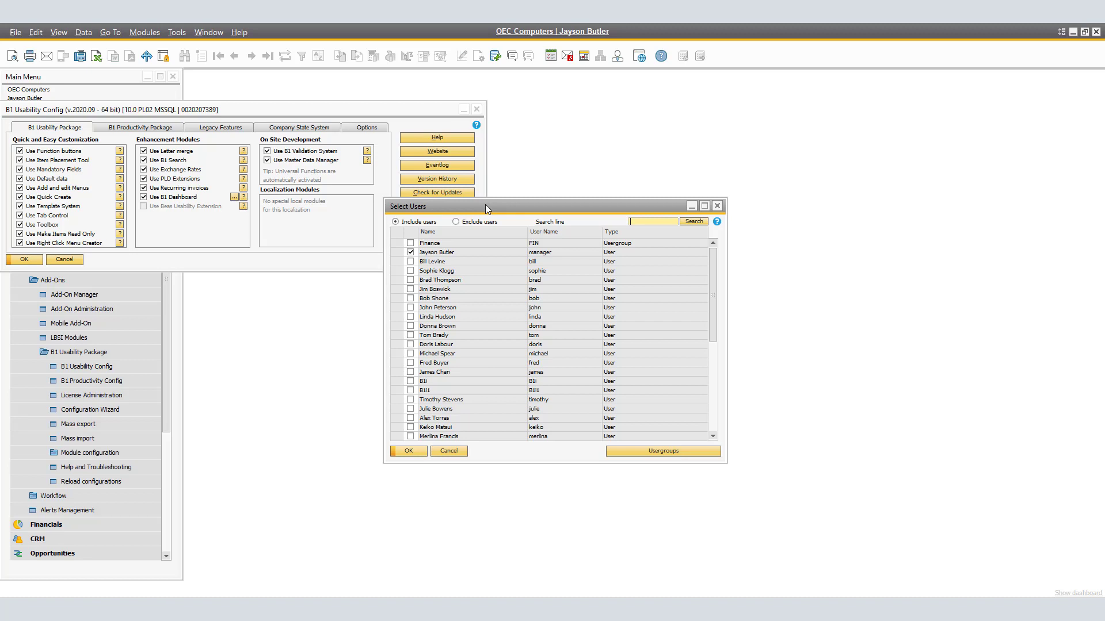
Include the manager user account for the B1 Dashboard, acknowledge the restart notice, and close the B1 Usability Config
left_click(410, 252)
left_click(410, 253)
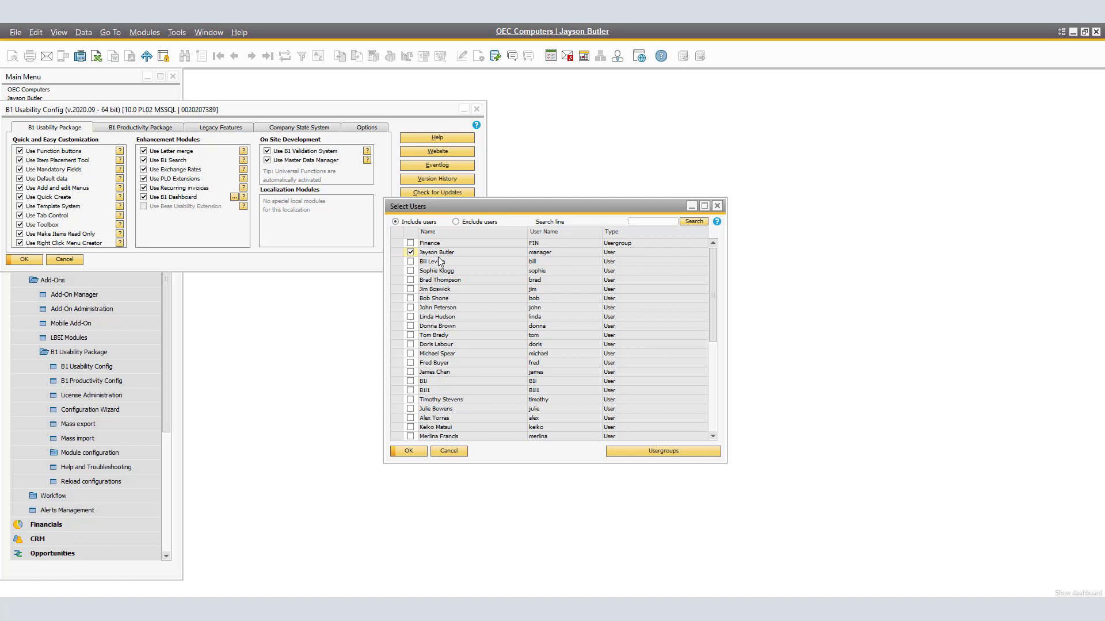
left_click(409, 451)
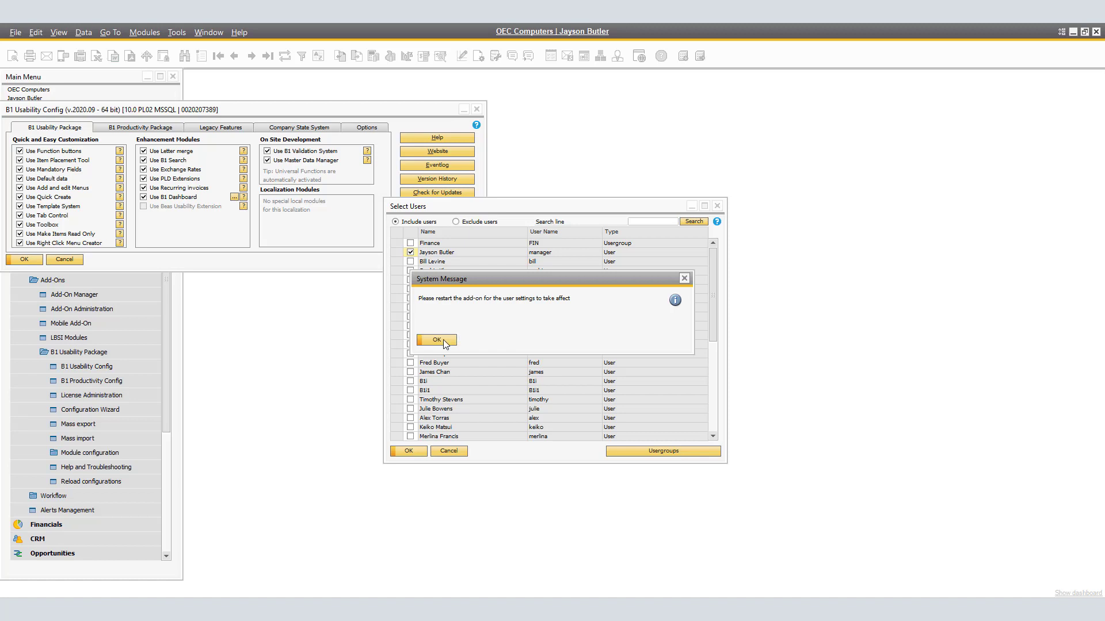
left_click(443, 339)
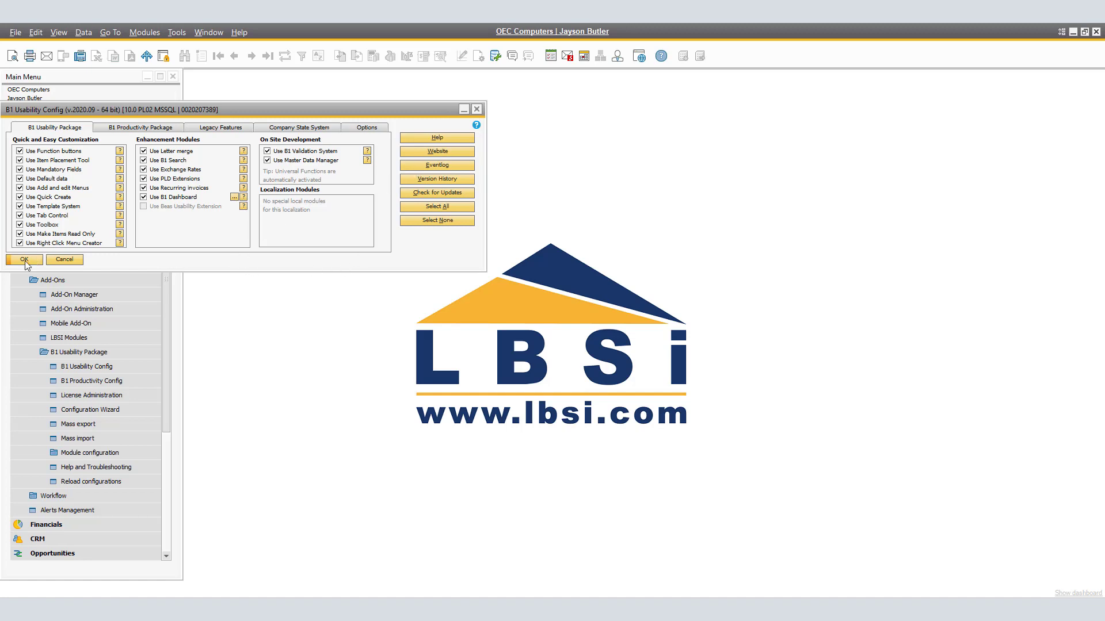
left_click(478, 112)
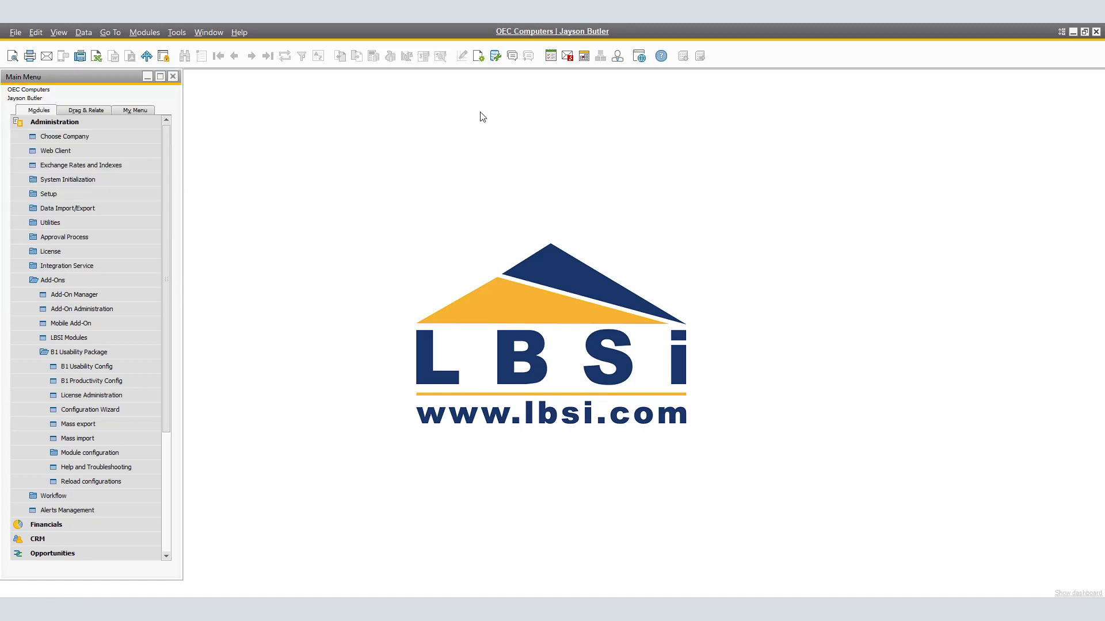
Confirm the General Settings under System Initialization with the Cockpit option set to None
left_click(152, 33)
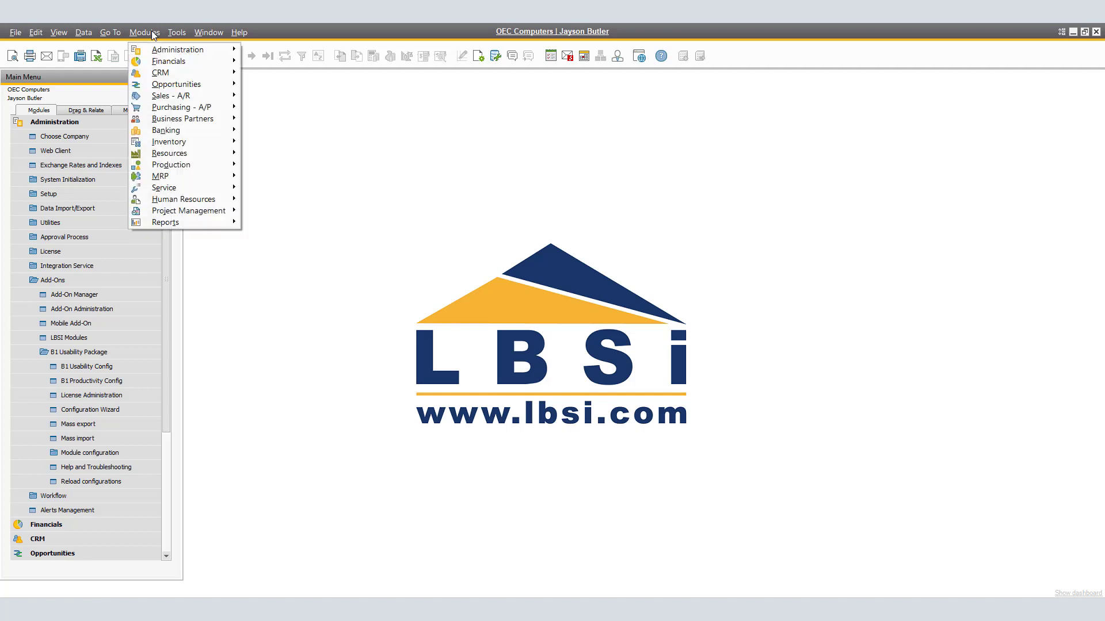
mouse_move(161, 53)
mouse_move(318, 85)
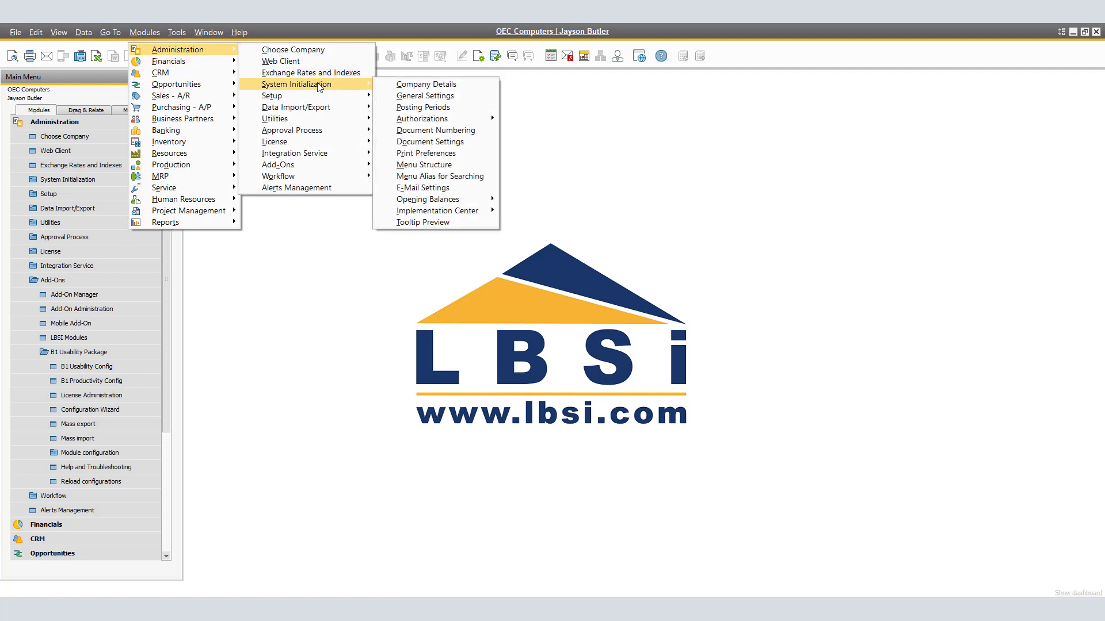
left_click(444, 96)
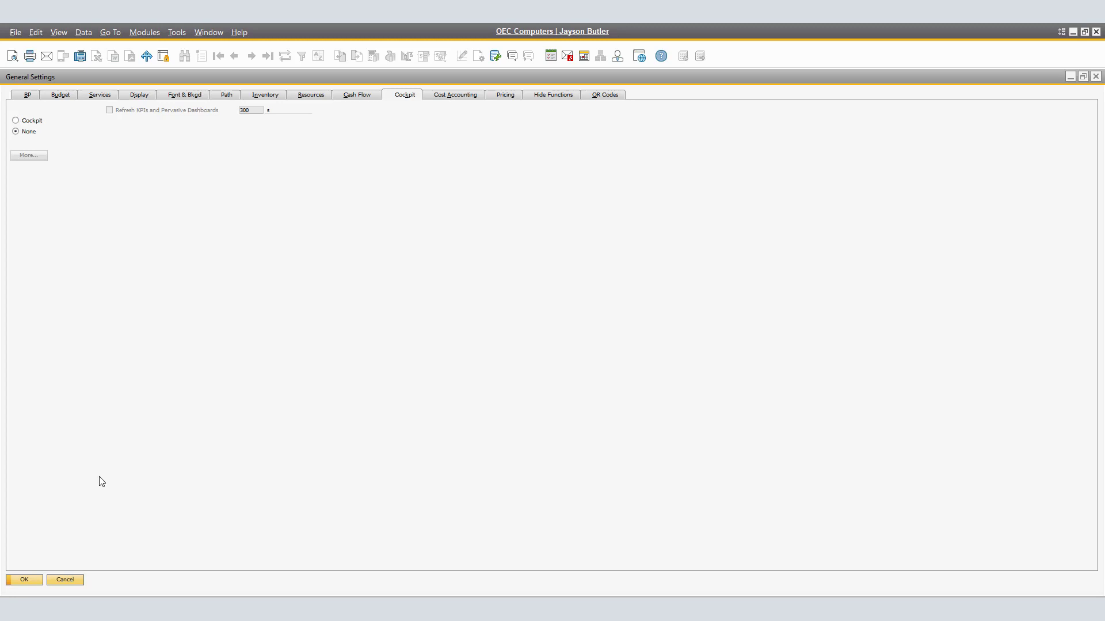
left_click(23, 579)
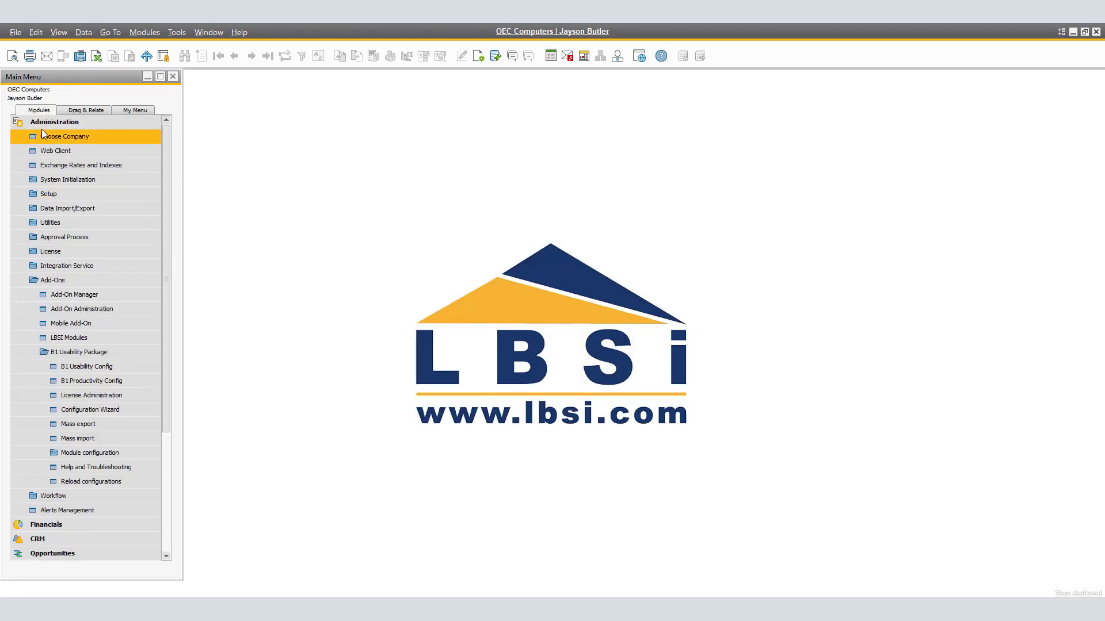
Collapse the Administration module and look through the dashboard's Purchase, Finance, Service, Production and Sales views
left_click(42, 122)
left_click(16, 32)
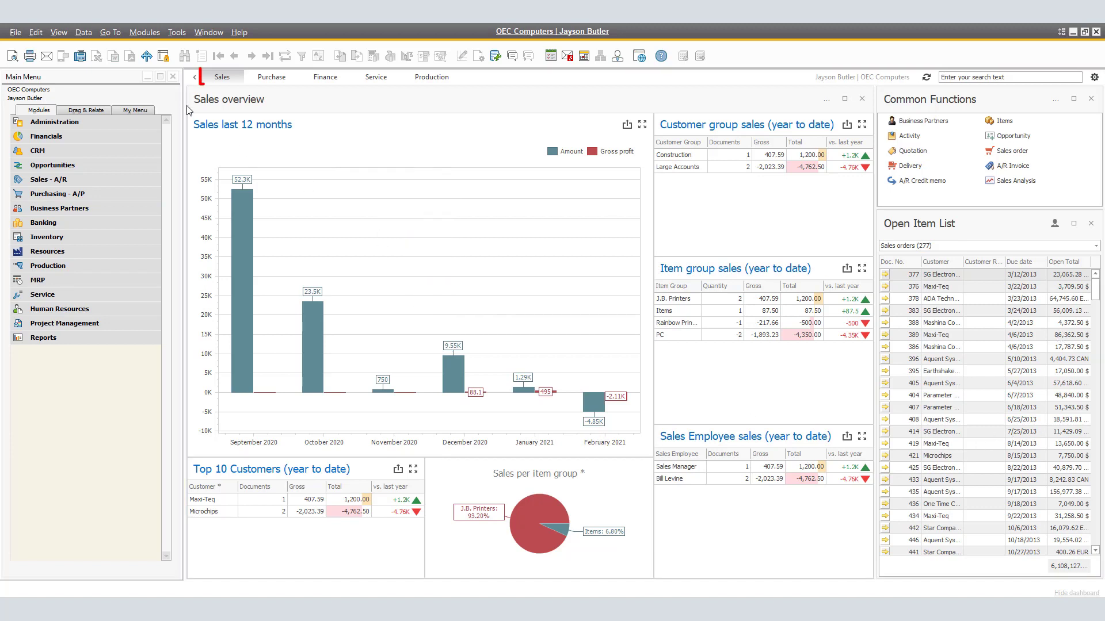
left_click(280, 84)
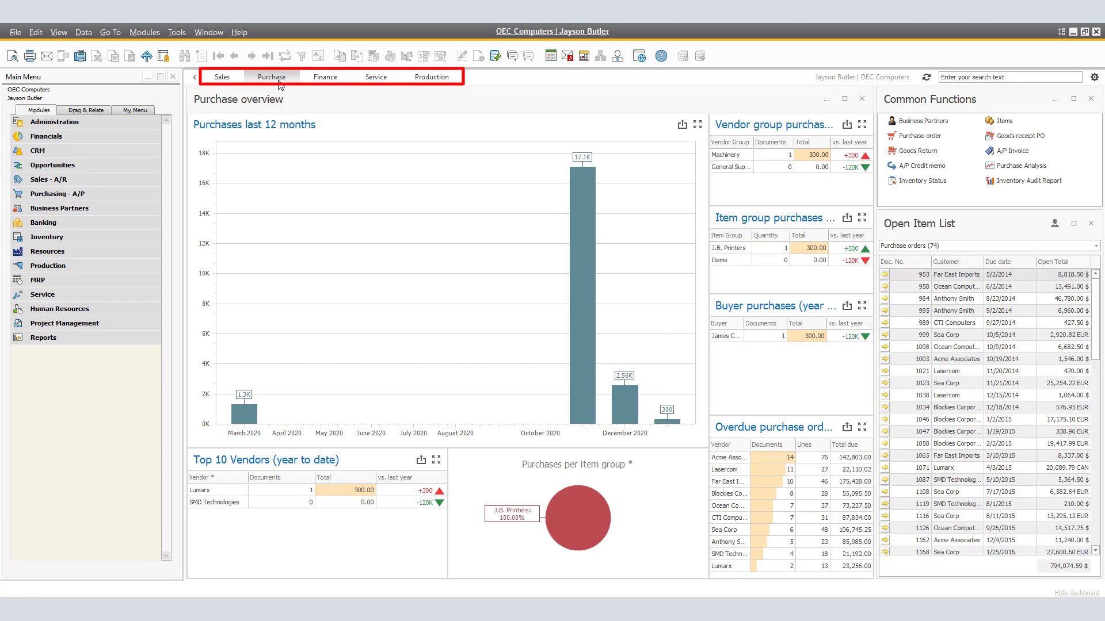
left_click(328, 78)
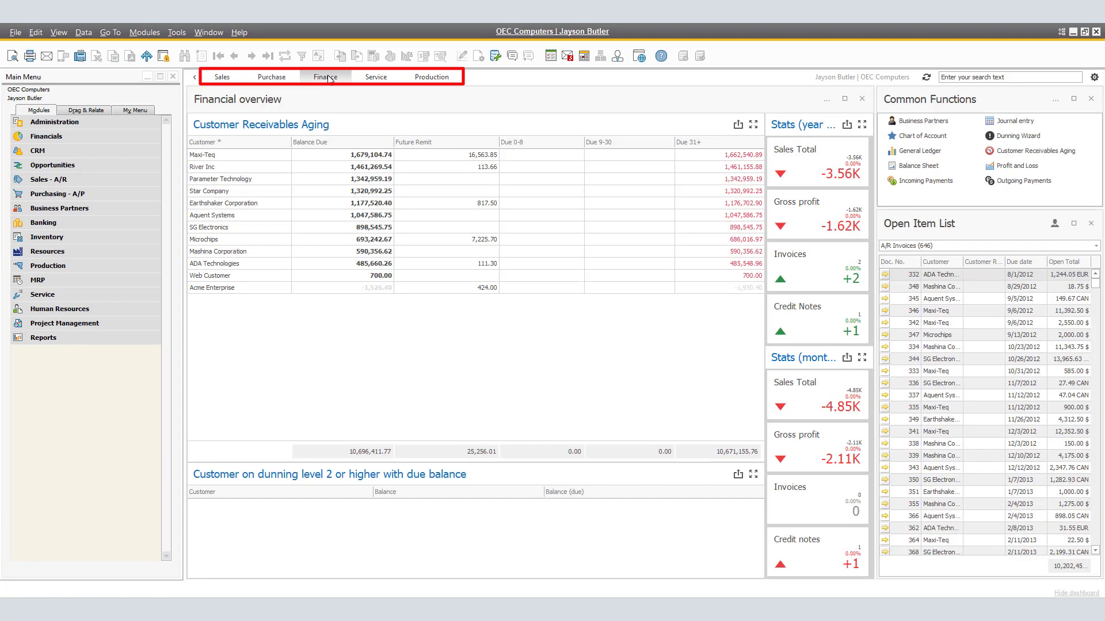
left_click(373, 84)
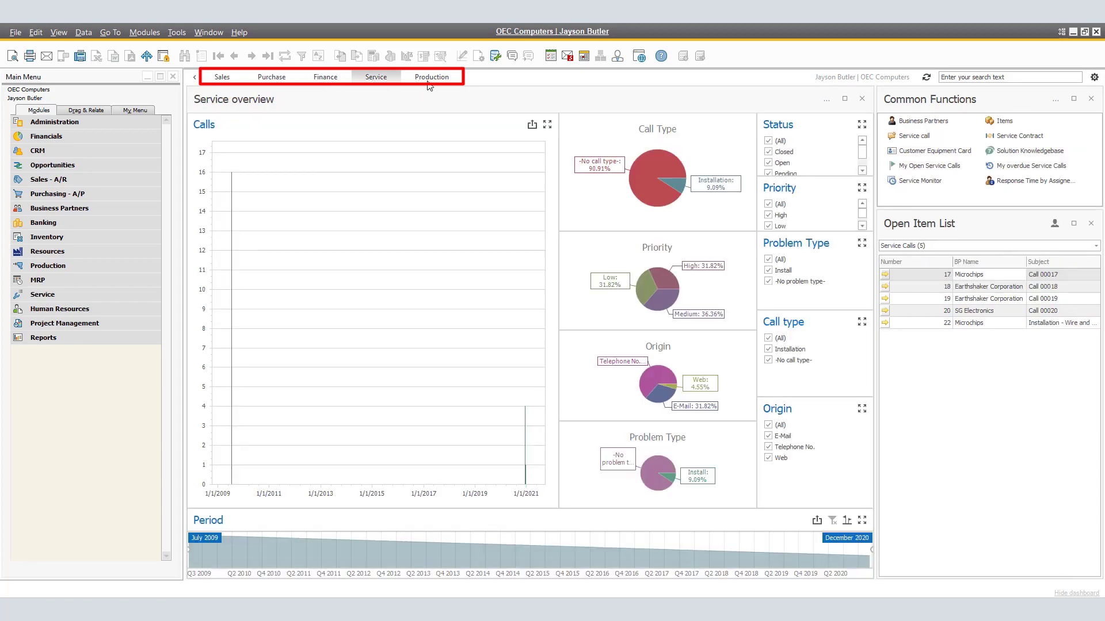
left_click(430, 85)
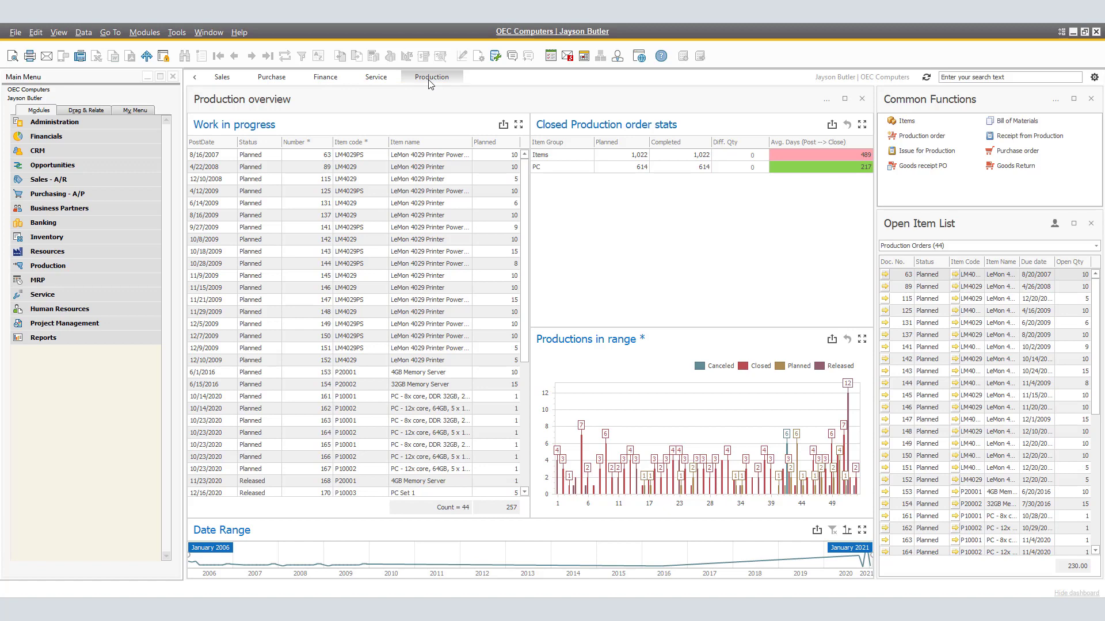
left_click(218, 79)
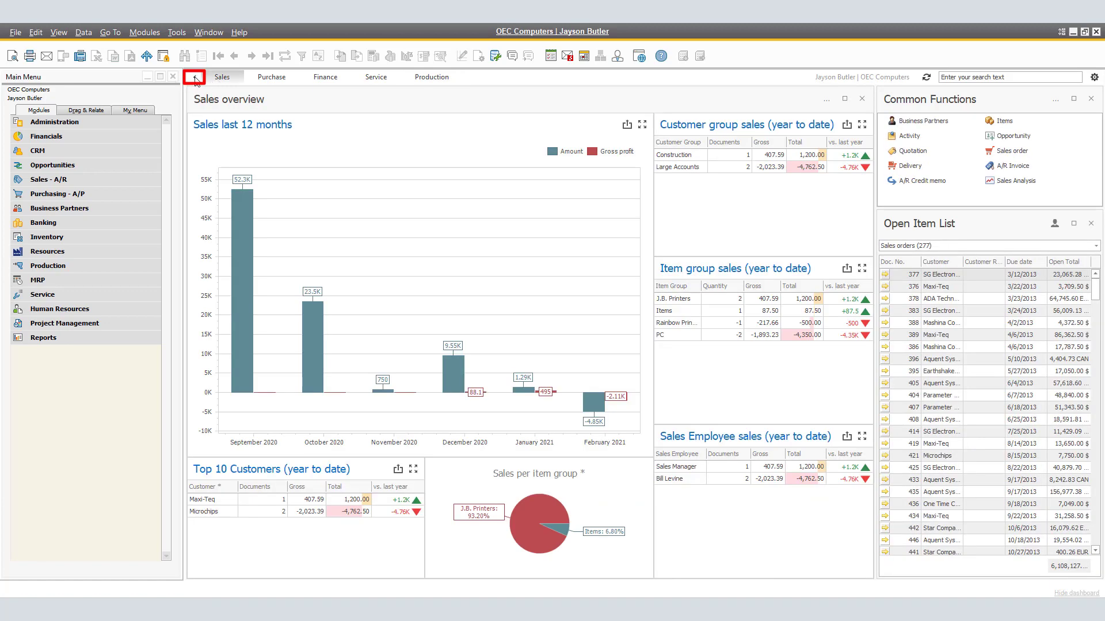
Try hiding the main menu and maximizing the Sales overview widget, restoring each to its original state
left_click(196, 78)
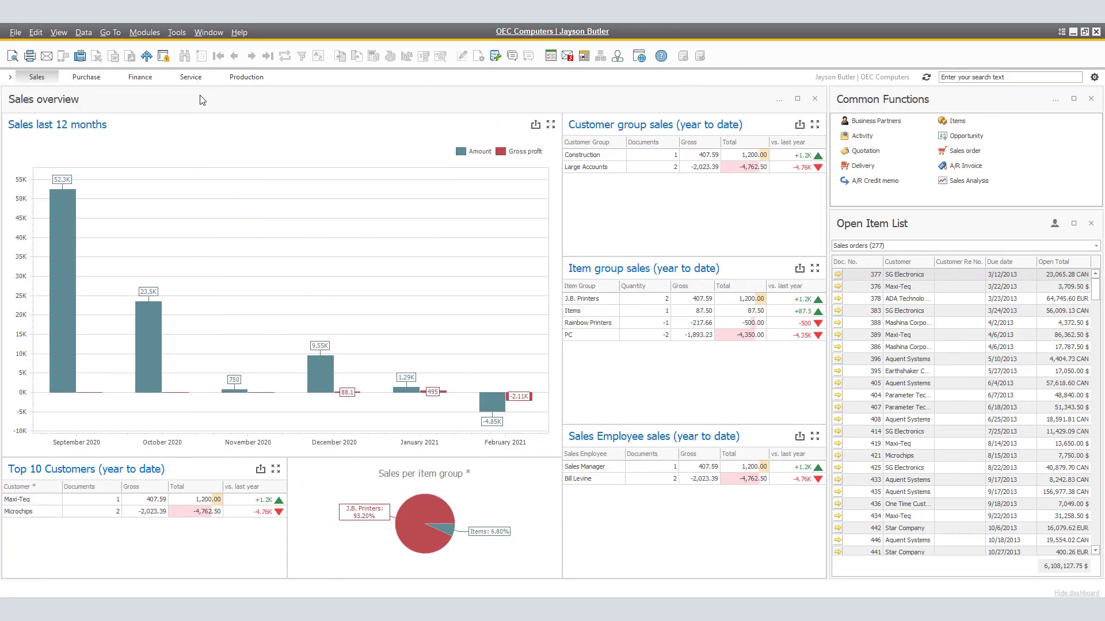
left_click(10, 78)
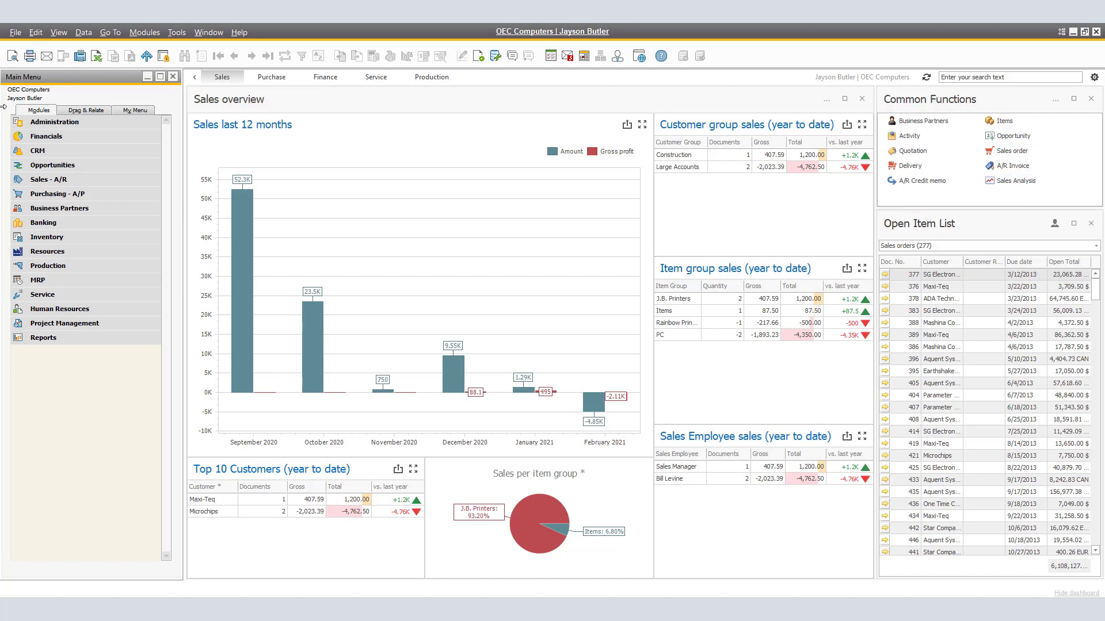
left_click(845, 100)
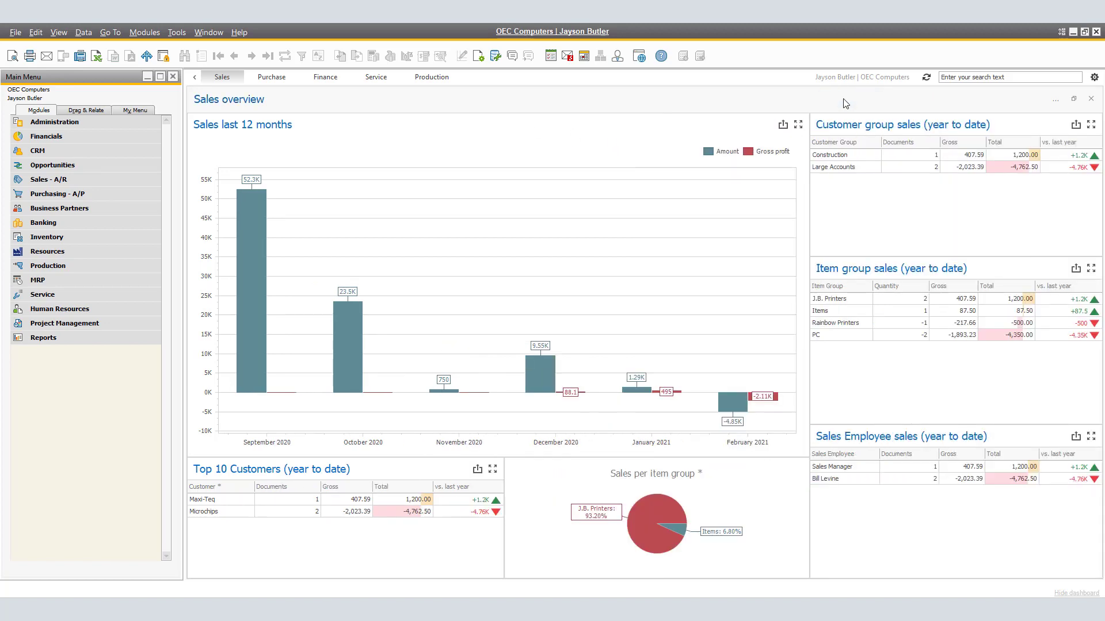
left_click(1074, 98)
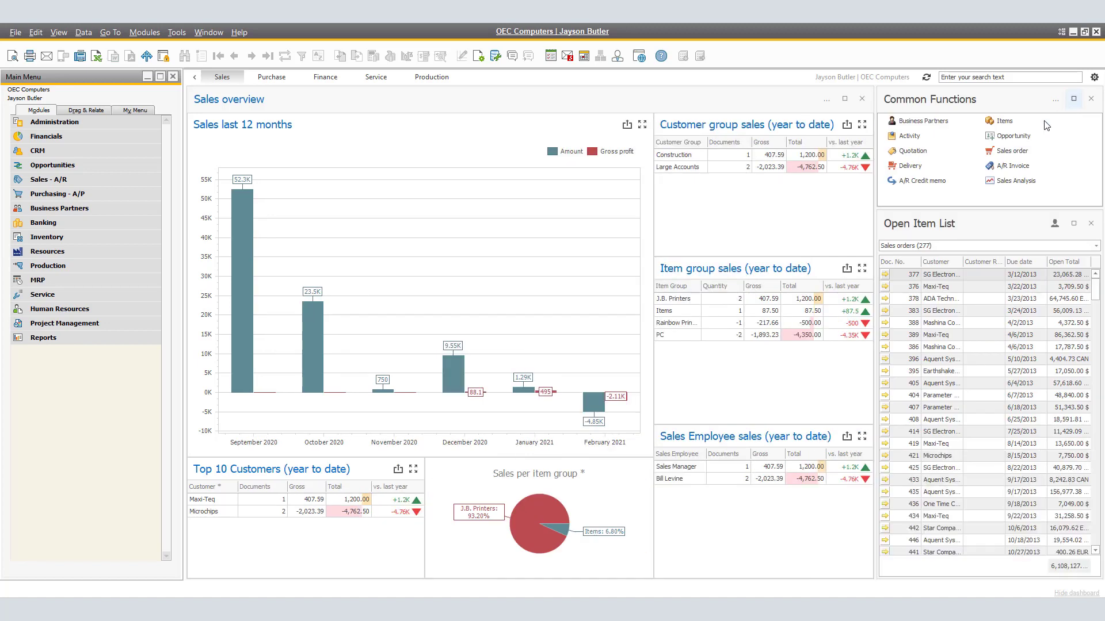
Rearrange the Sales view with Common Functions and Open Item List side by side above a shortened, full-width Sales overview
left_click_drag(722, 88, 713, 372)
left_click_drag(661, 85, 658, 244)
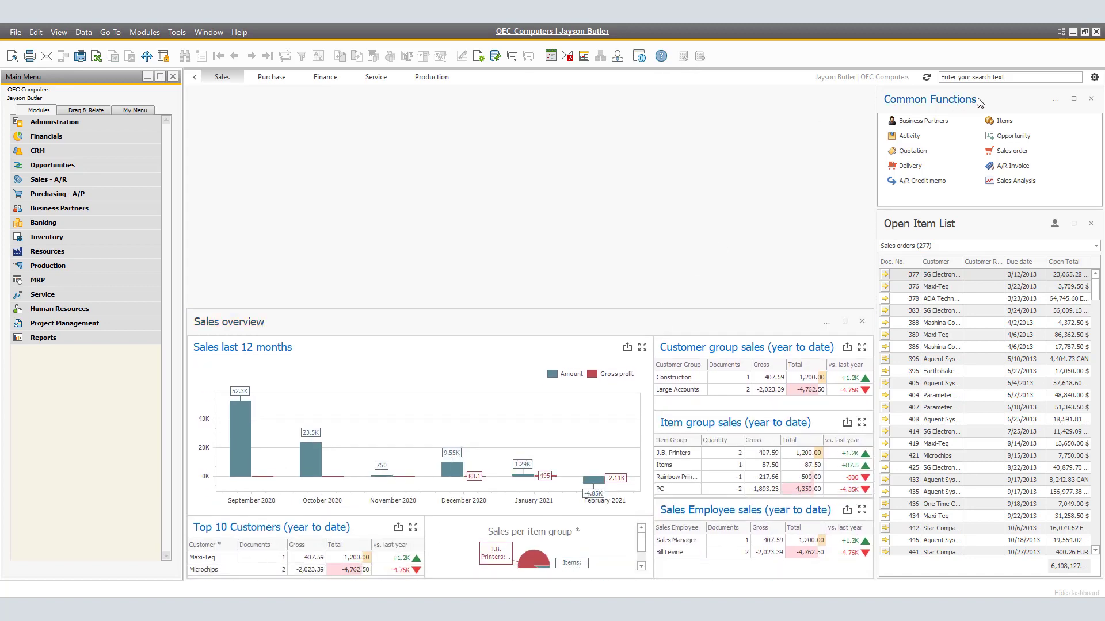
left_click_drag(985, 100, 207, 108)
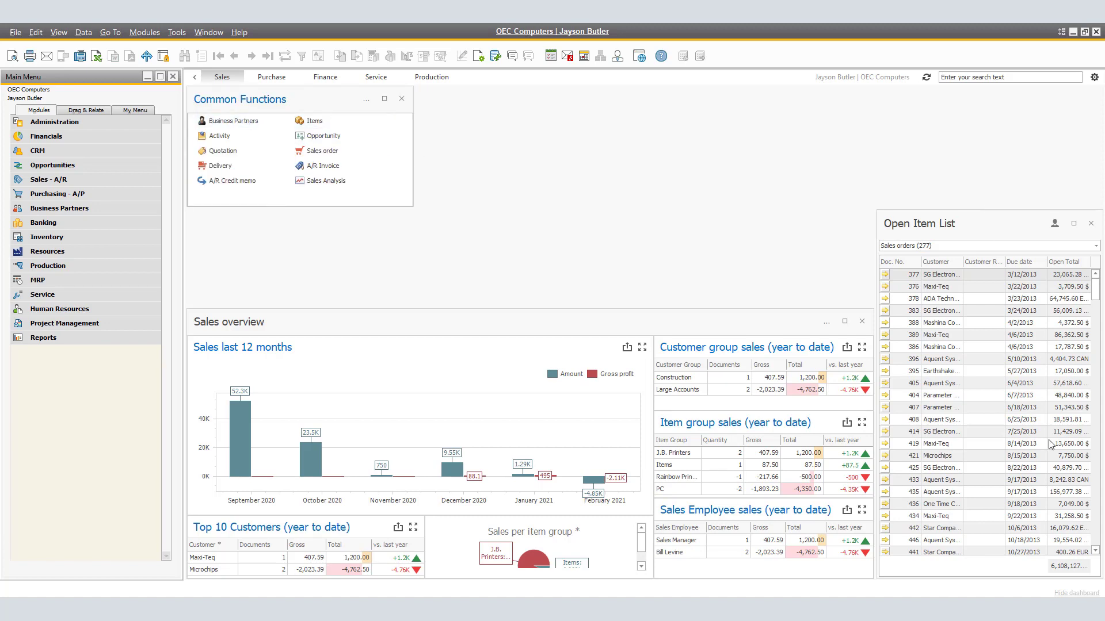
left_click_drag(1011, 211, 495, 107)
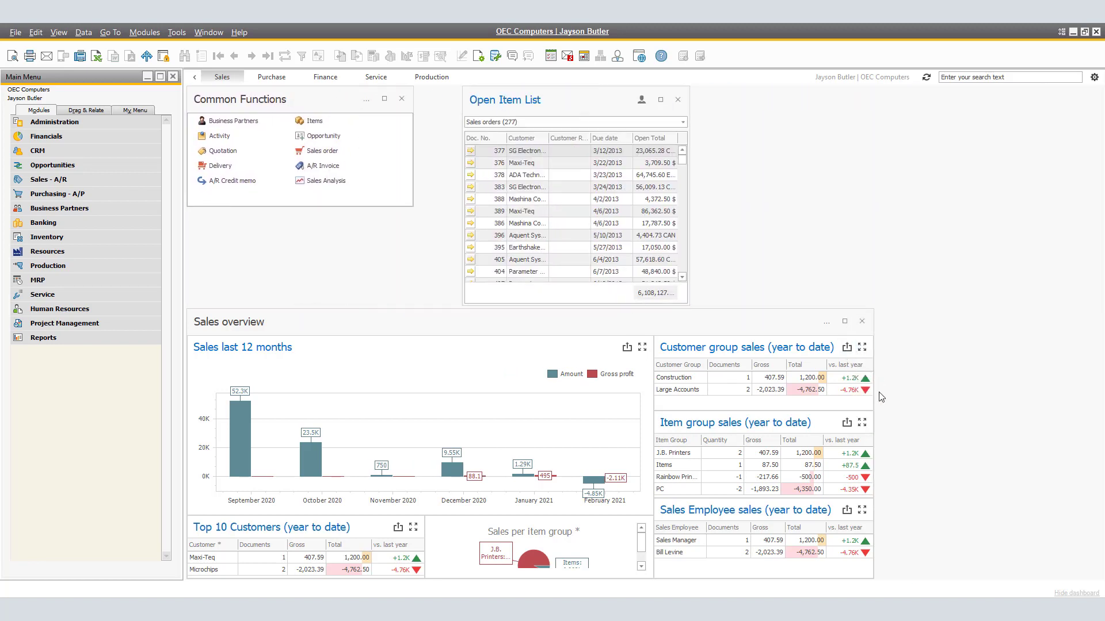
left_click_drag(874, 410, 1102, 403)
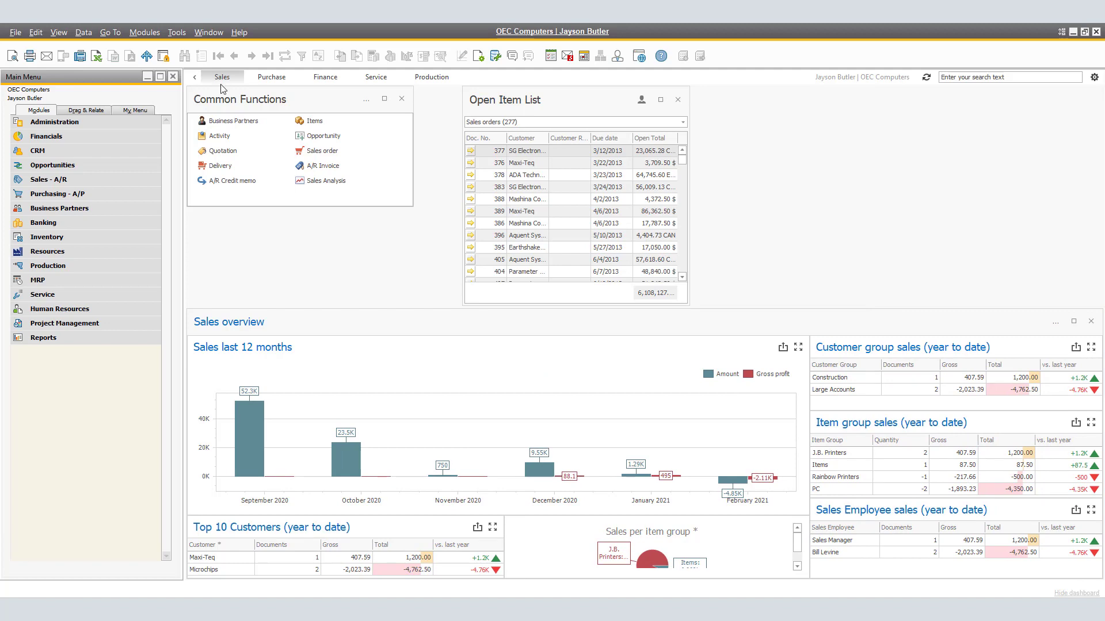
Switch through the Purchase, Finance, Service and Production views to check their widget layouts
left_click(270, 86)
left_click(336, 85)
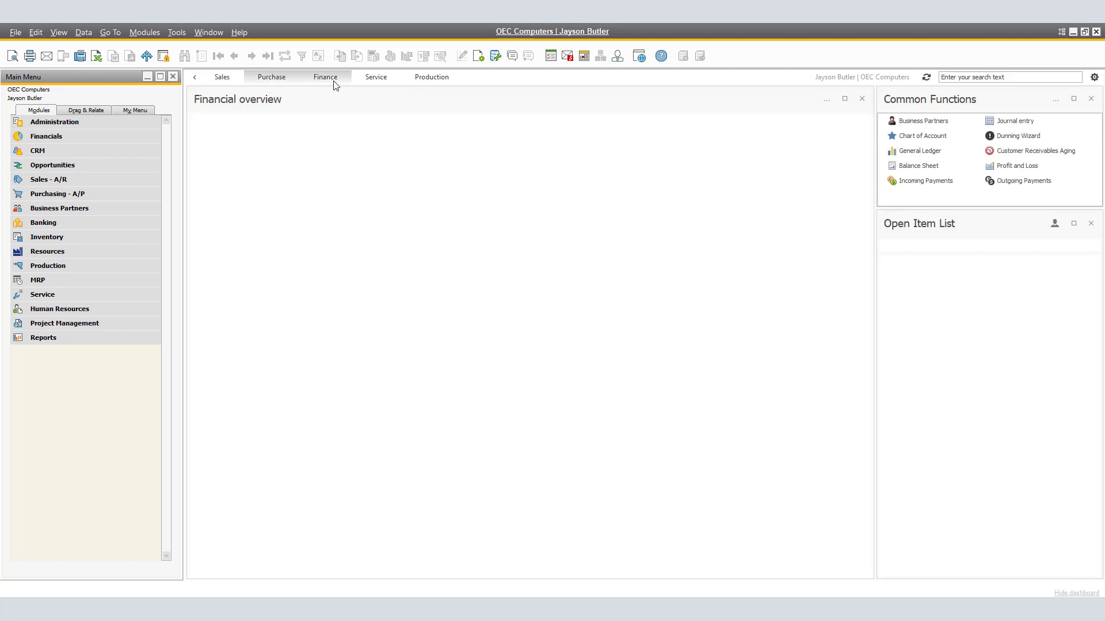
left_click(389, 80)
left_click(435, 81)
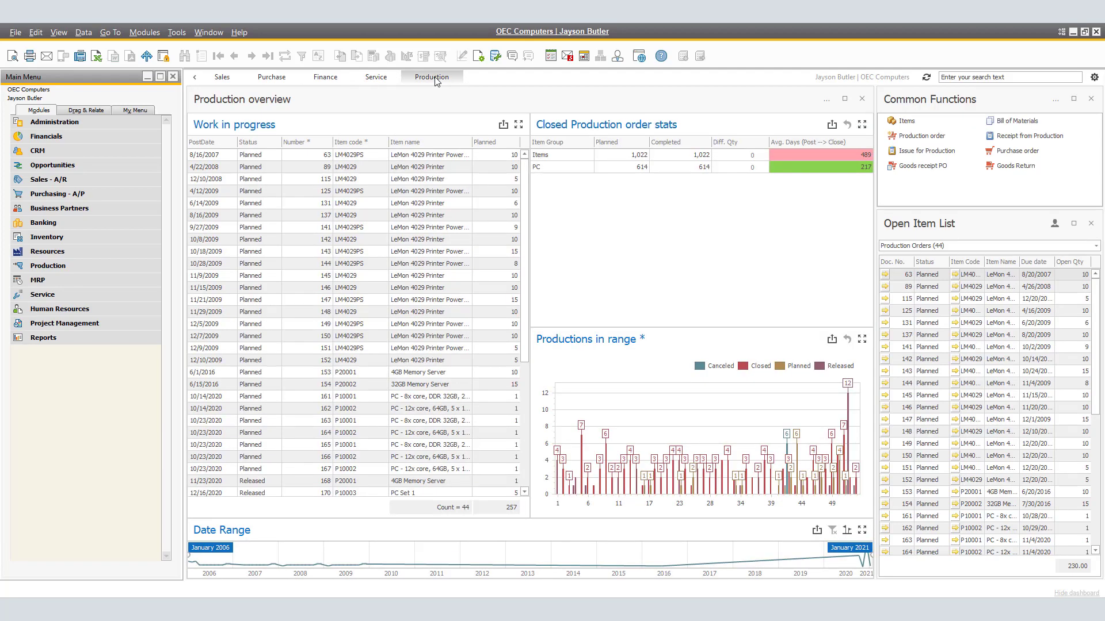
Add a new dashboard view titled My Tasks in the view settings and save it
left_click(1093, 77)
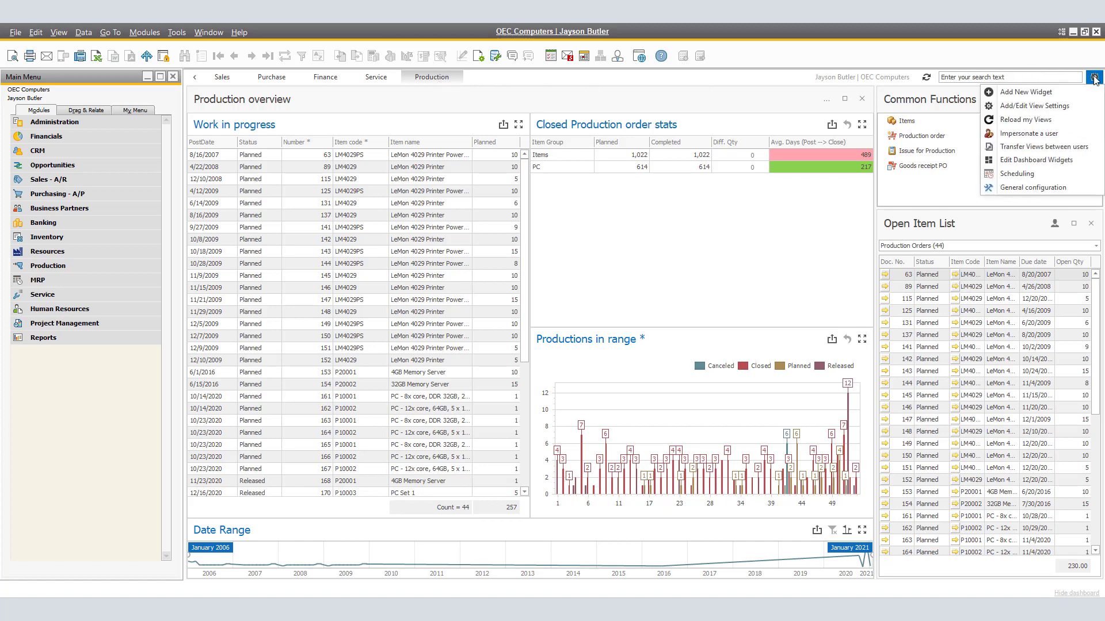
left_click(1042, 108)
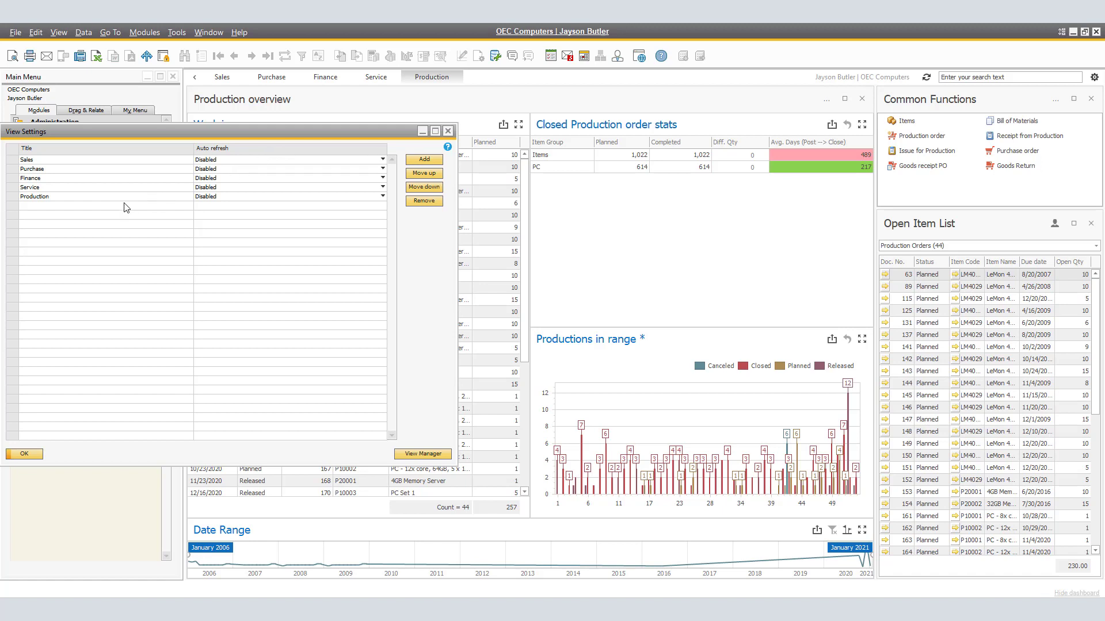
left_click(18, 161)
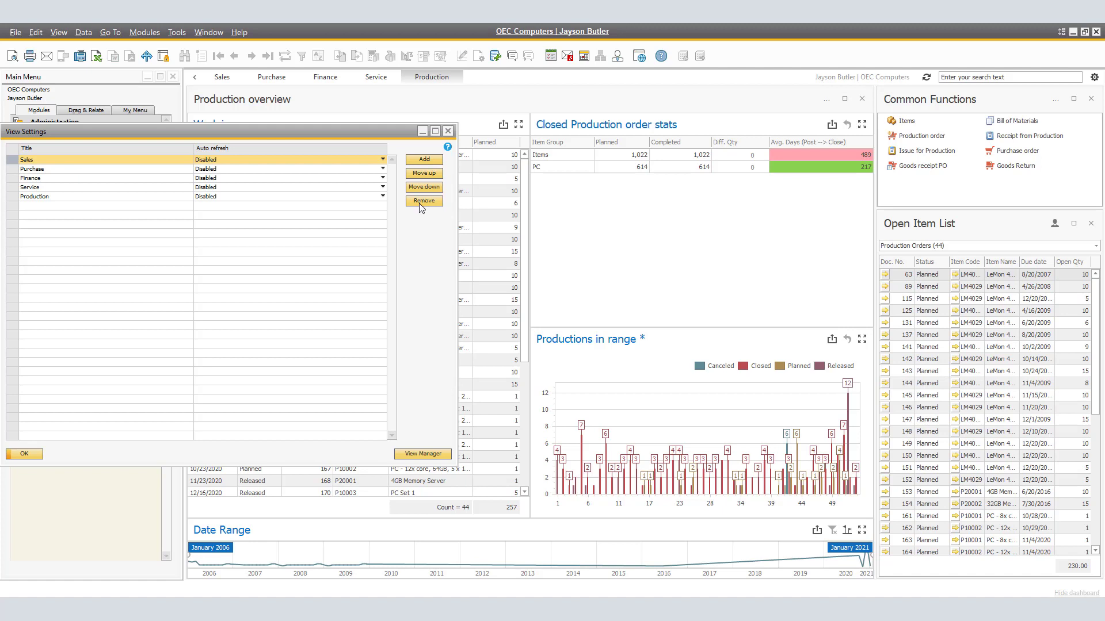
left_click(424, 161)
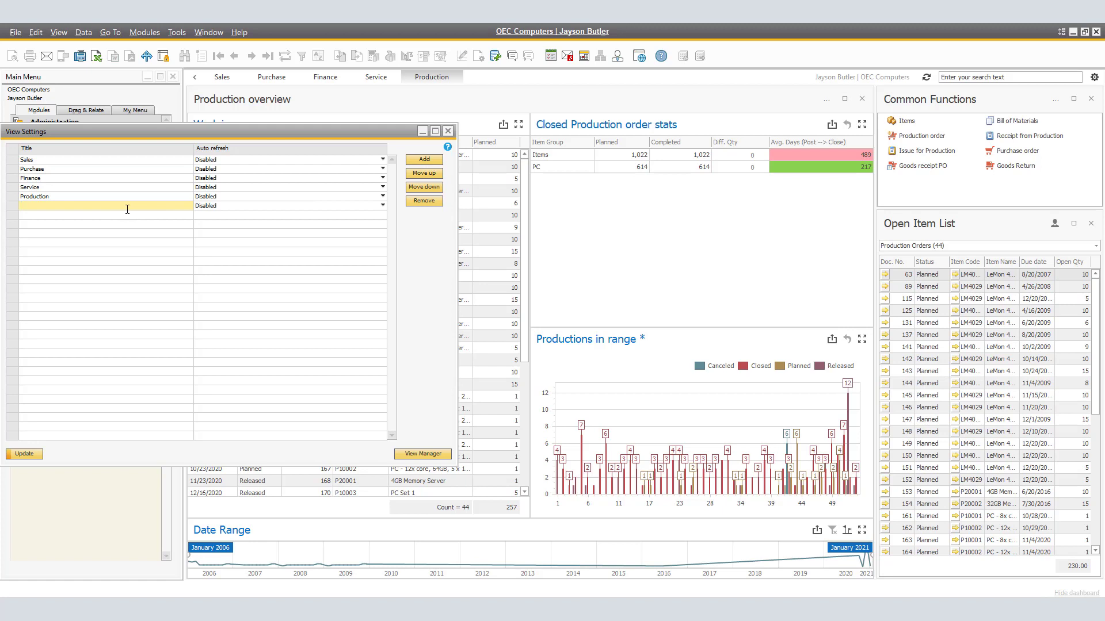
type("My Tasks")
left_click(25, 455)
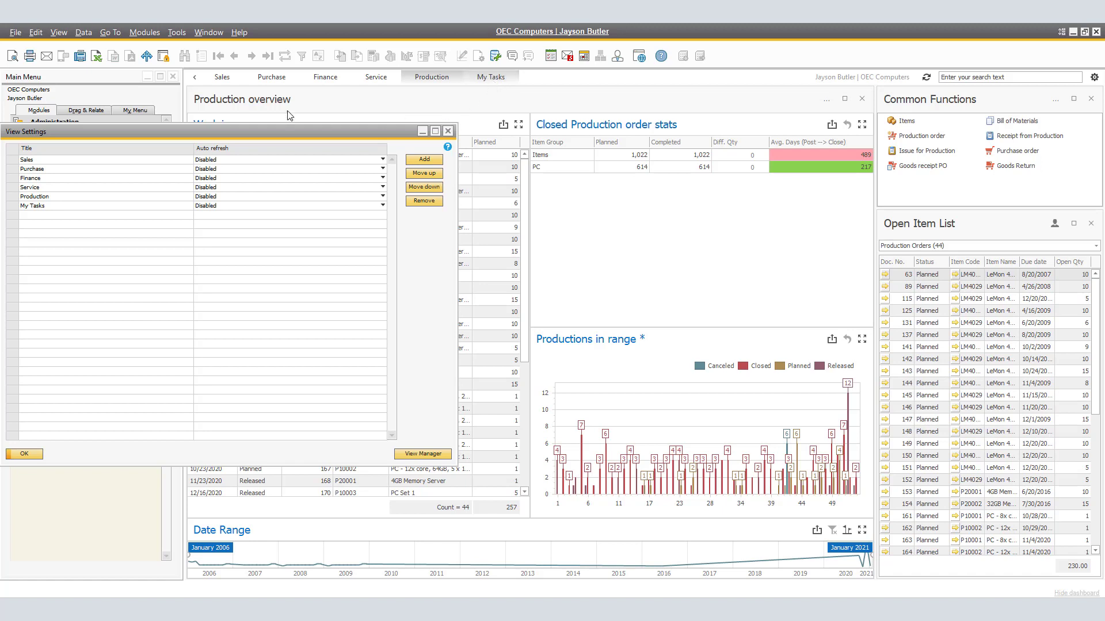
Move the My Tasks view to first place in the saved view order and open that view
left_click(14, 207)
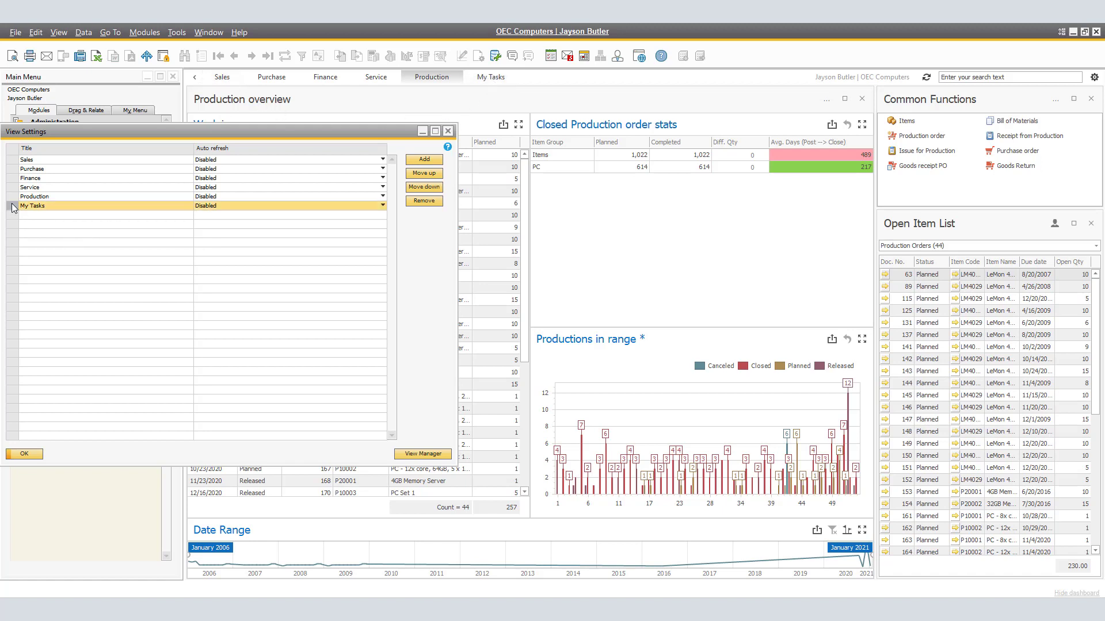
left_click(420, 175)
left_click(420, 175)
left_click(420, 175)
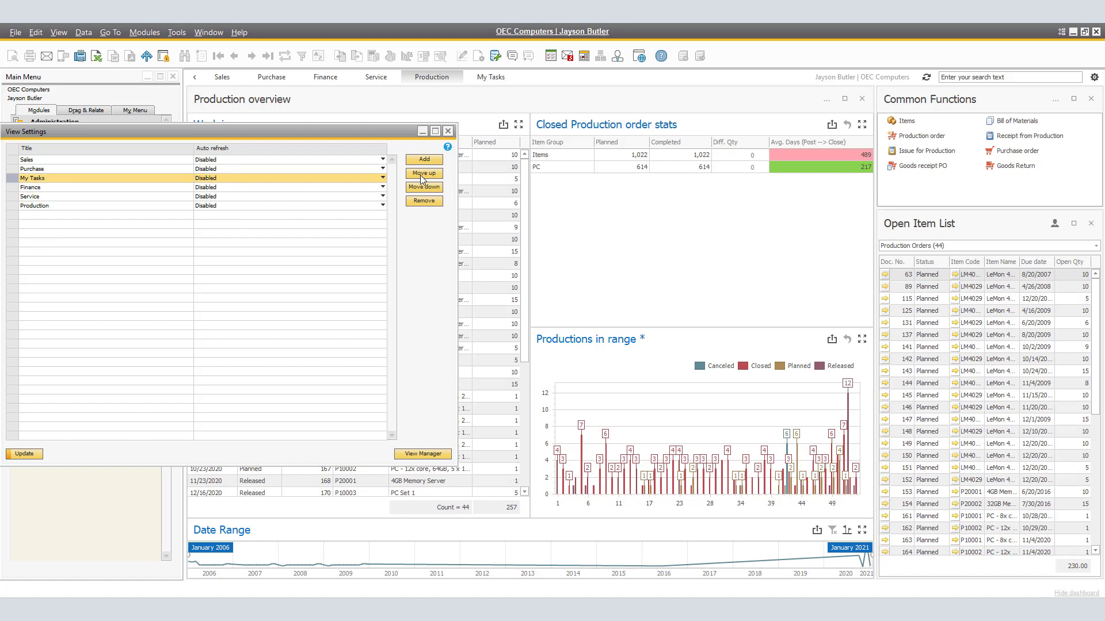
left_click(420, 175)
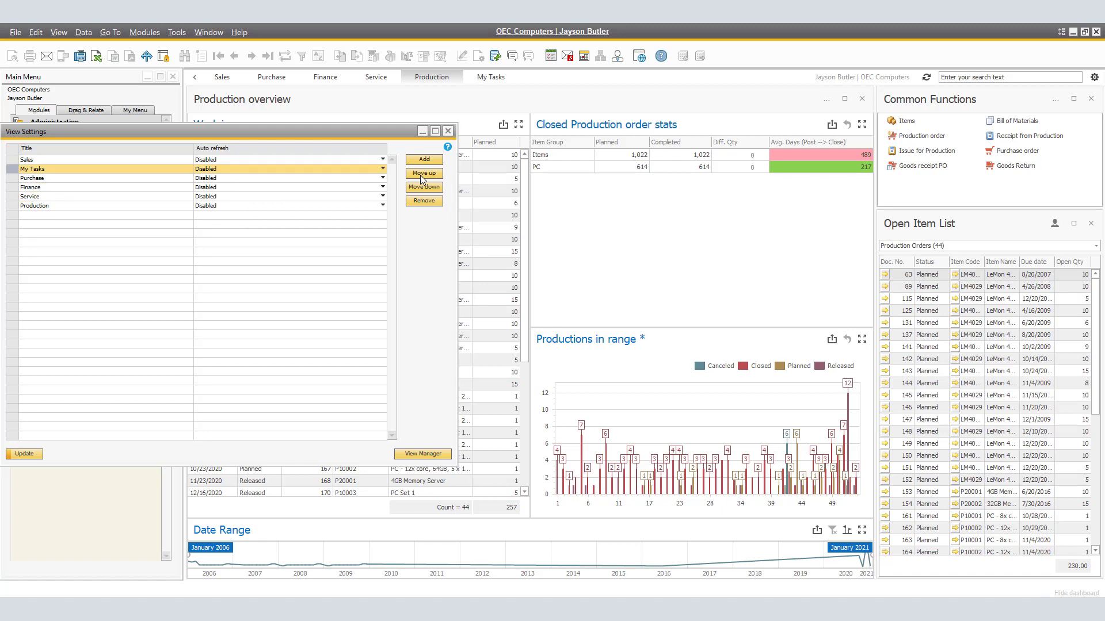
left_click(420, 175)
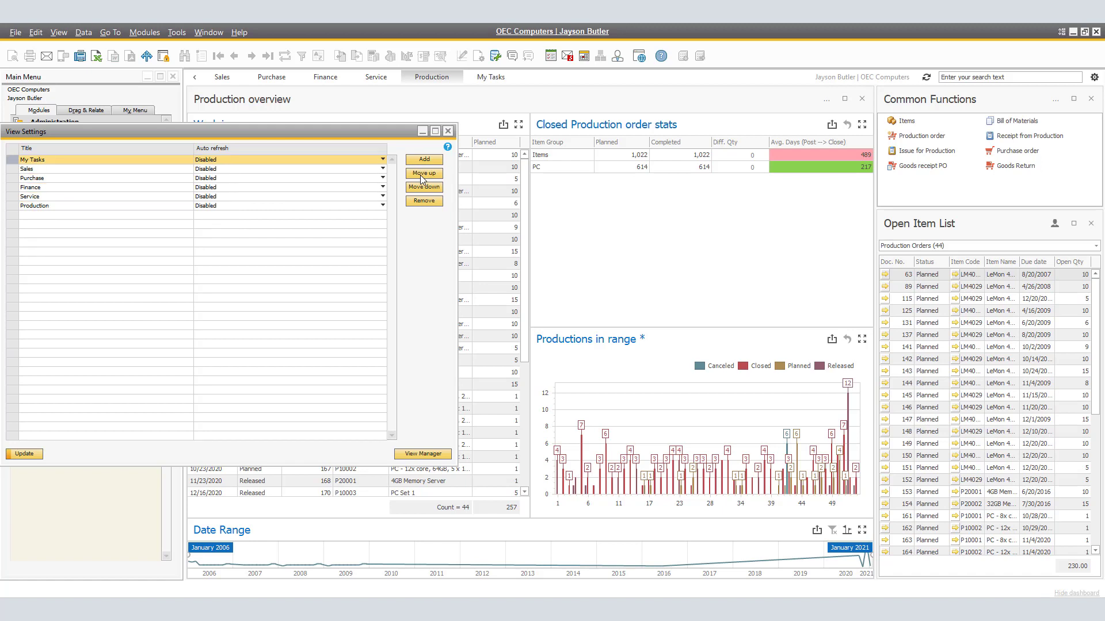
left_click(21, 455)
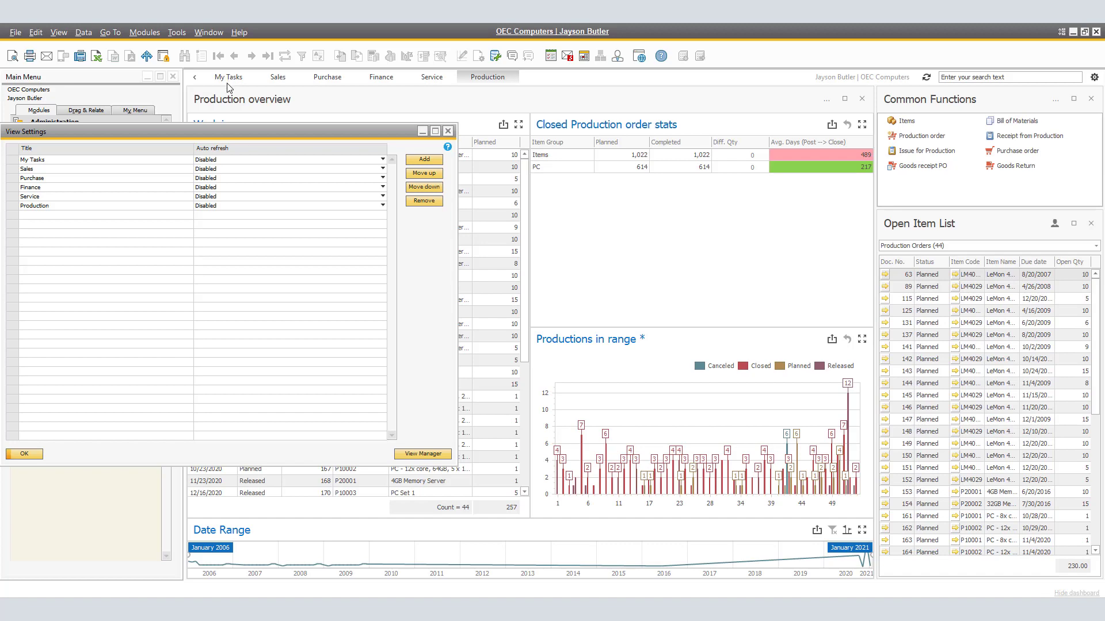
left_click(25, 454)
left_click(224, 81)
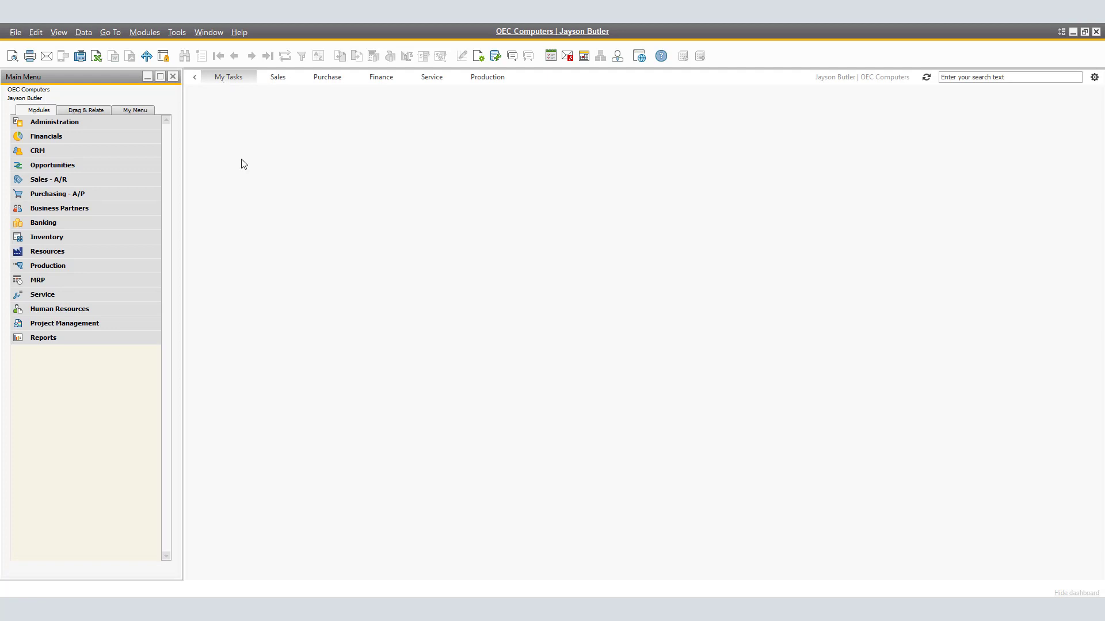
Add the Messages and Alerts, Common Functions and Open Item List widgets to the My Tasks view
left_click(1094, 77)
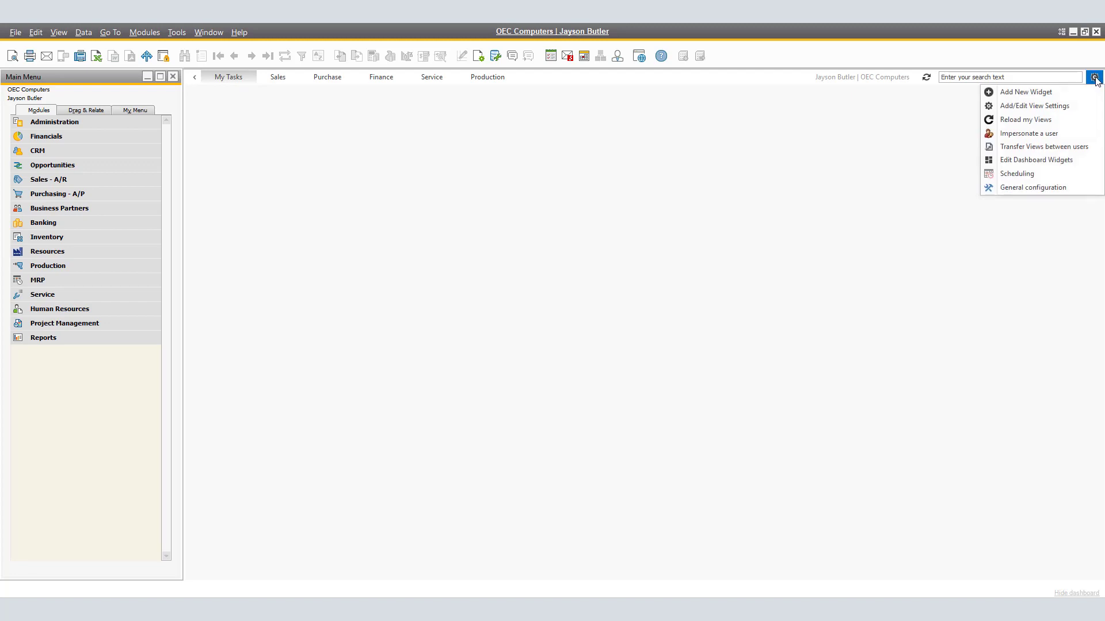
left_click(1026, 92)
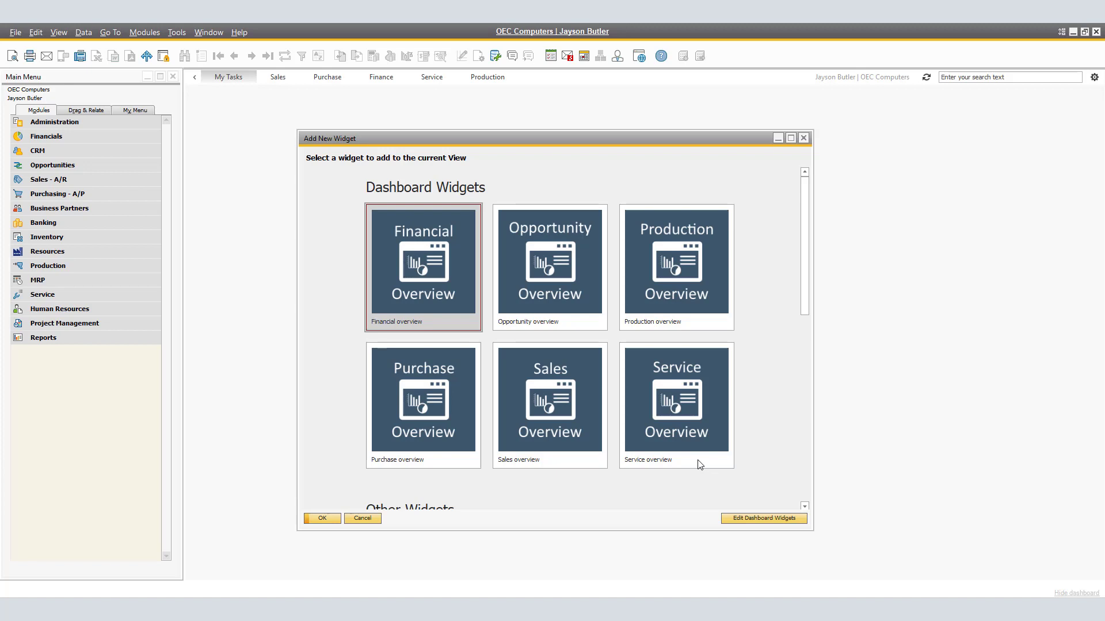
scroll(700, 464, "down", 4)
scroll(700, 464, "up", 2)
scroll(700, 464, "down", 2)
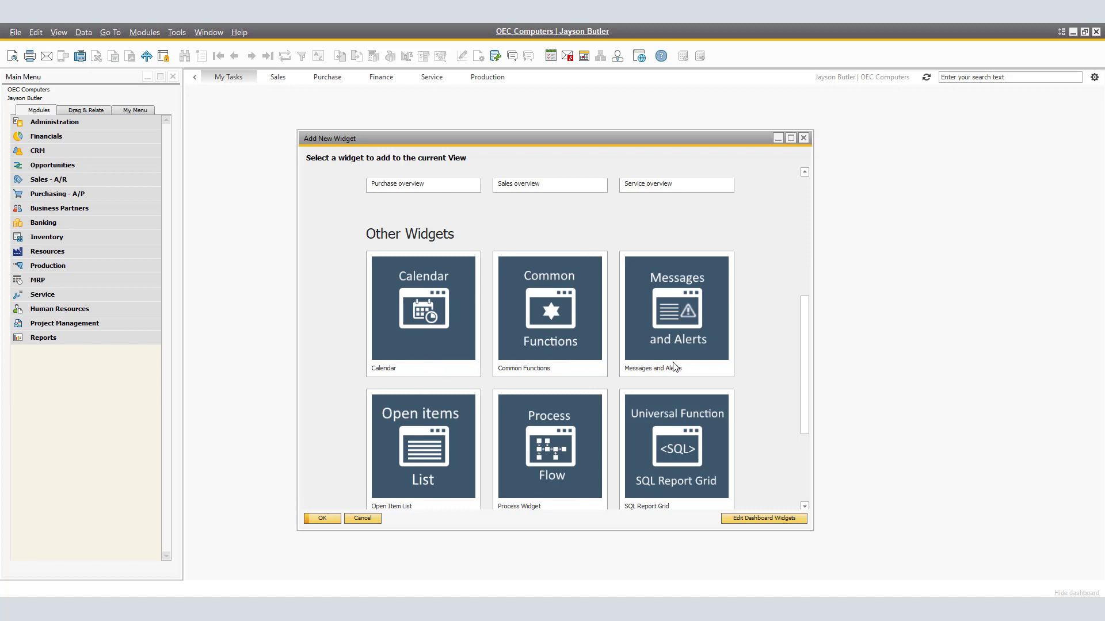
scroll(714, 347, "down", 2)
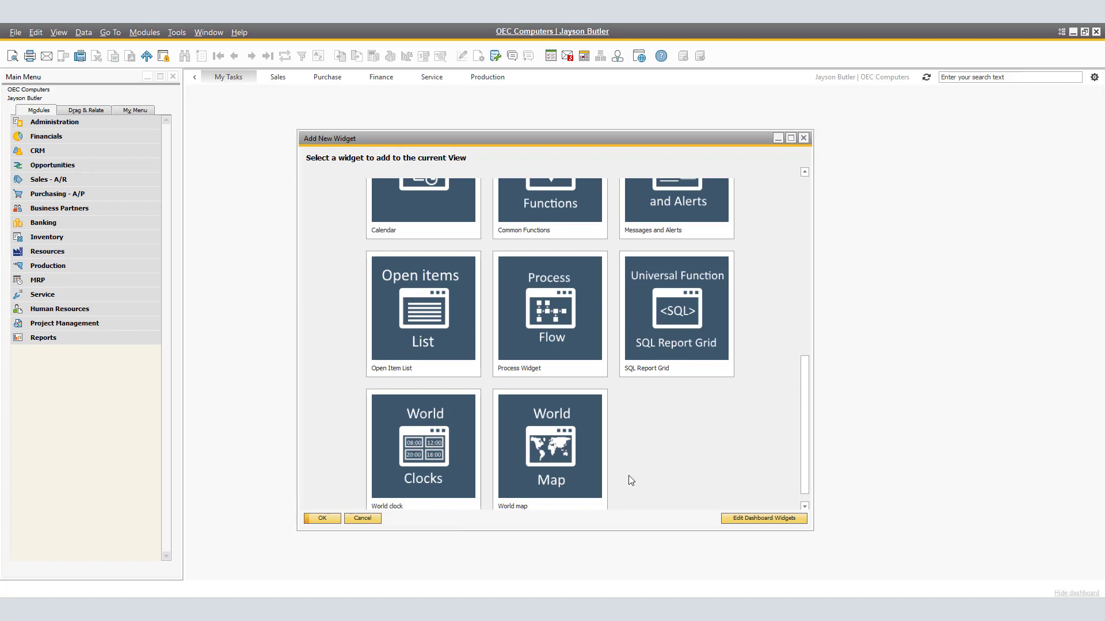
scroll(621, 469, "up", 2)
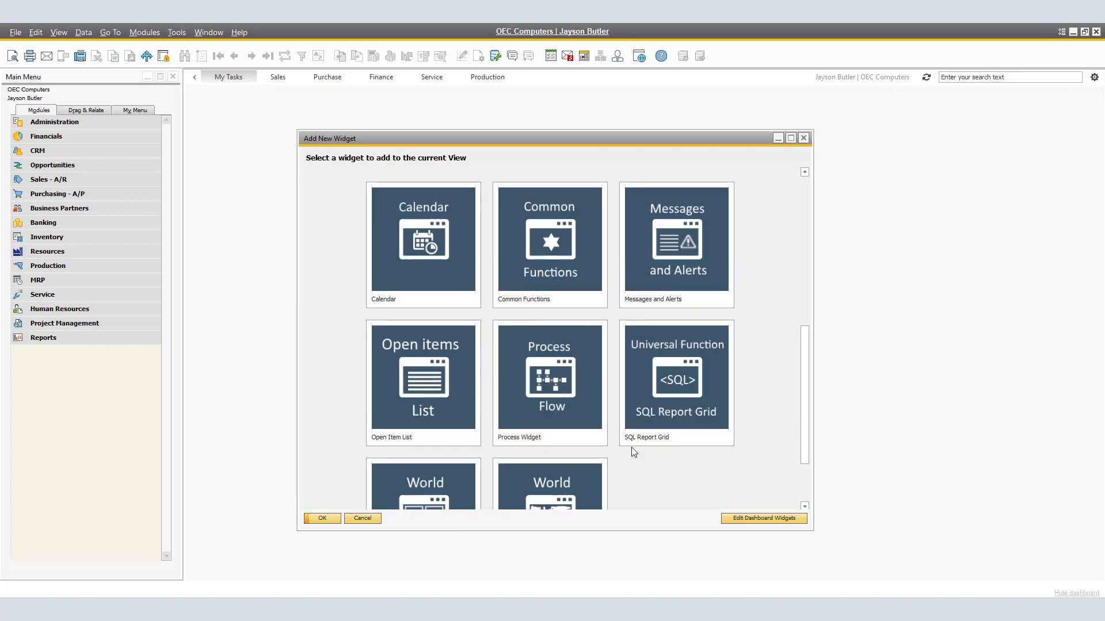
double_click(700, 251)
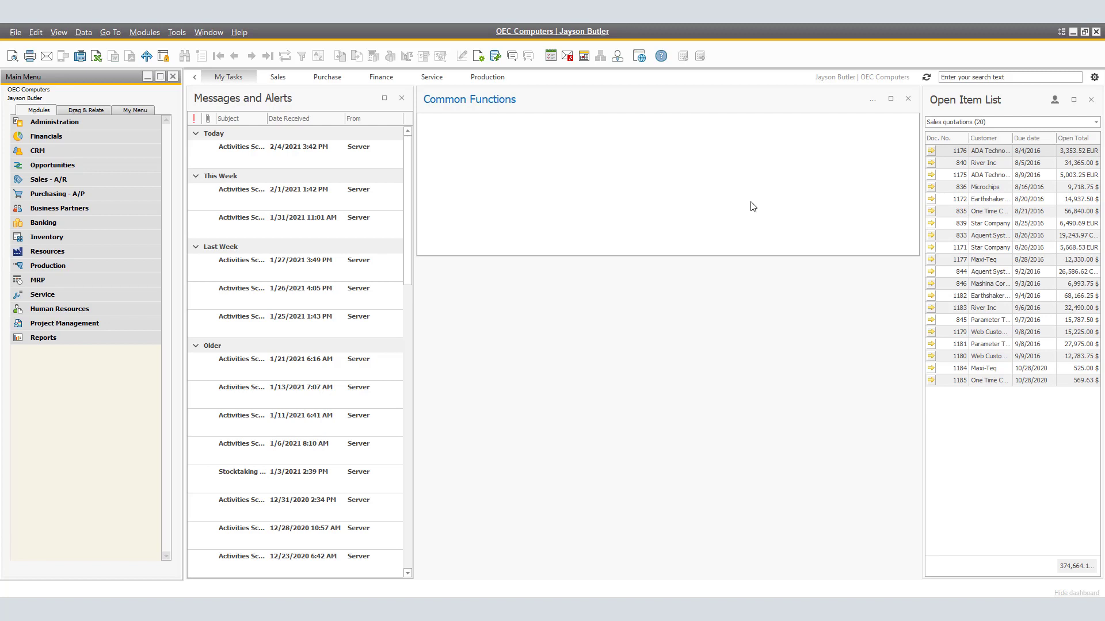
Start a new Menu-type shortcut in the Common Functions widget and select A/R Invoice under Sales - A/R as its target
left_click(872, 104)
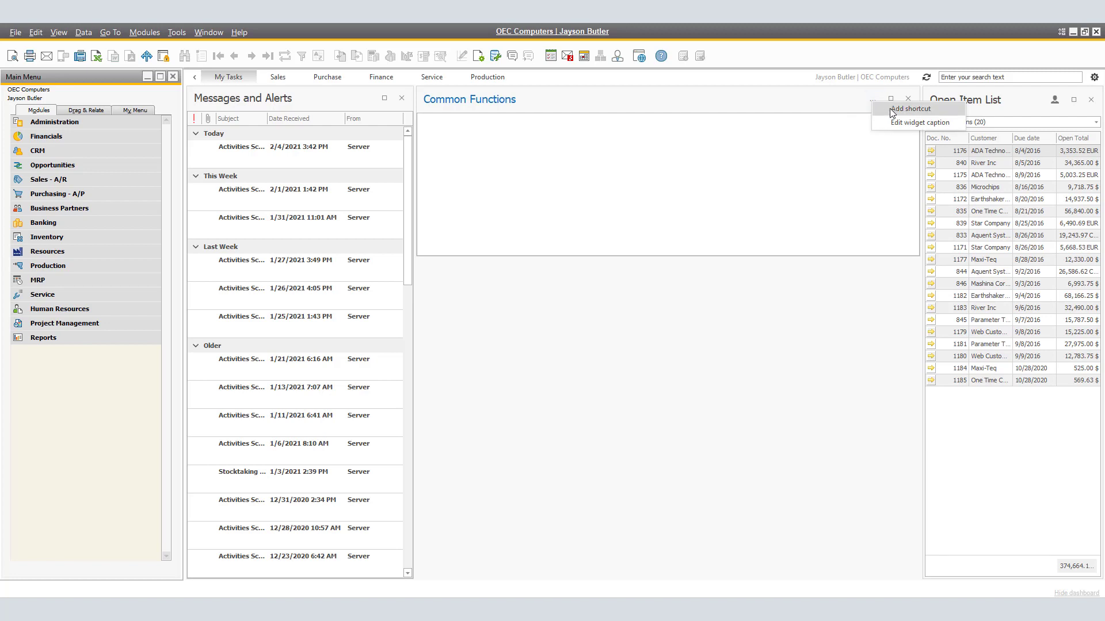
left_click(892, 109)
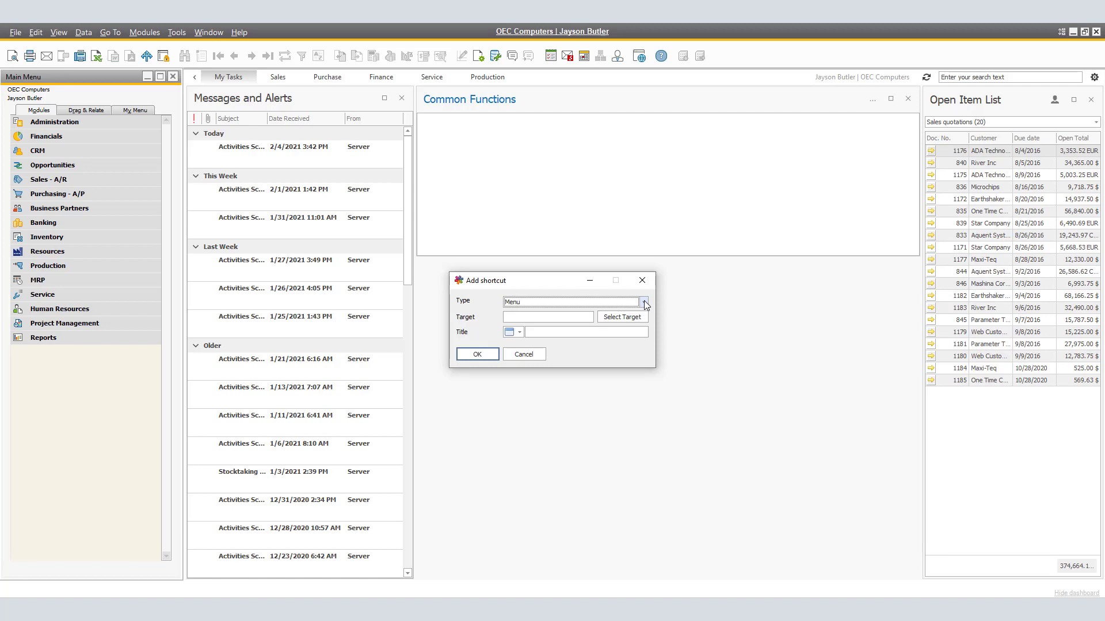
left_click(643, 301)
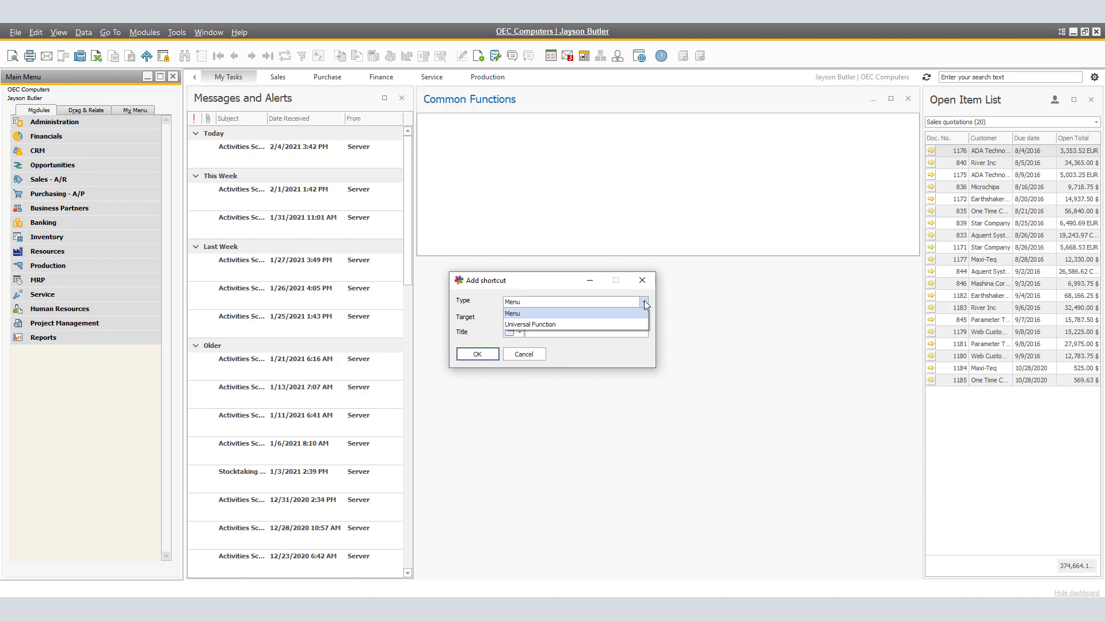
left_click(581, 313)
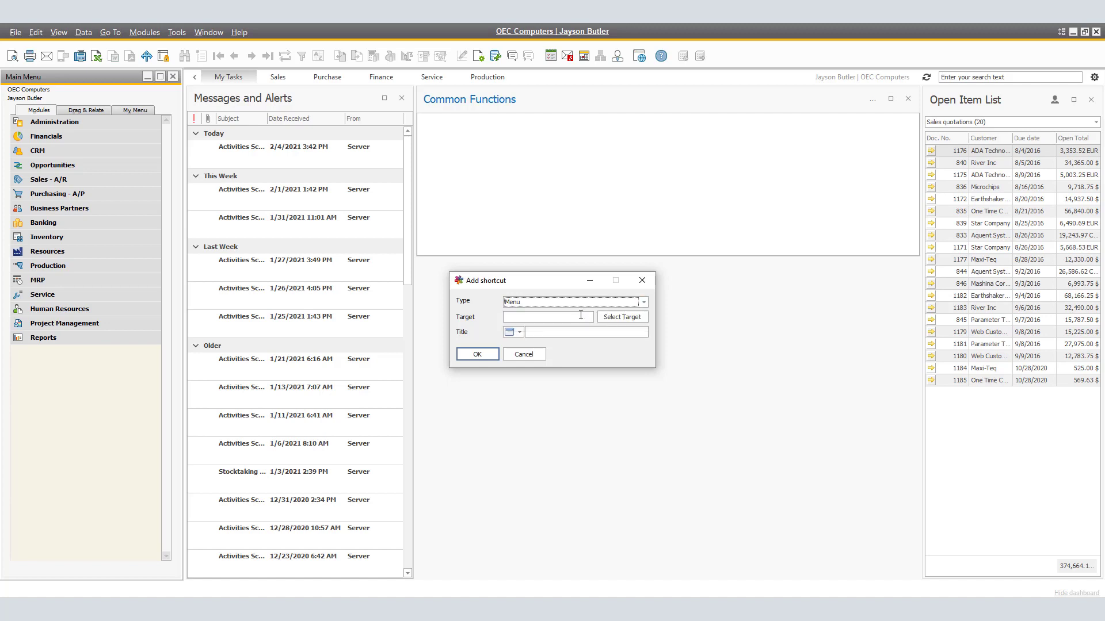
left_click(578, 317)
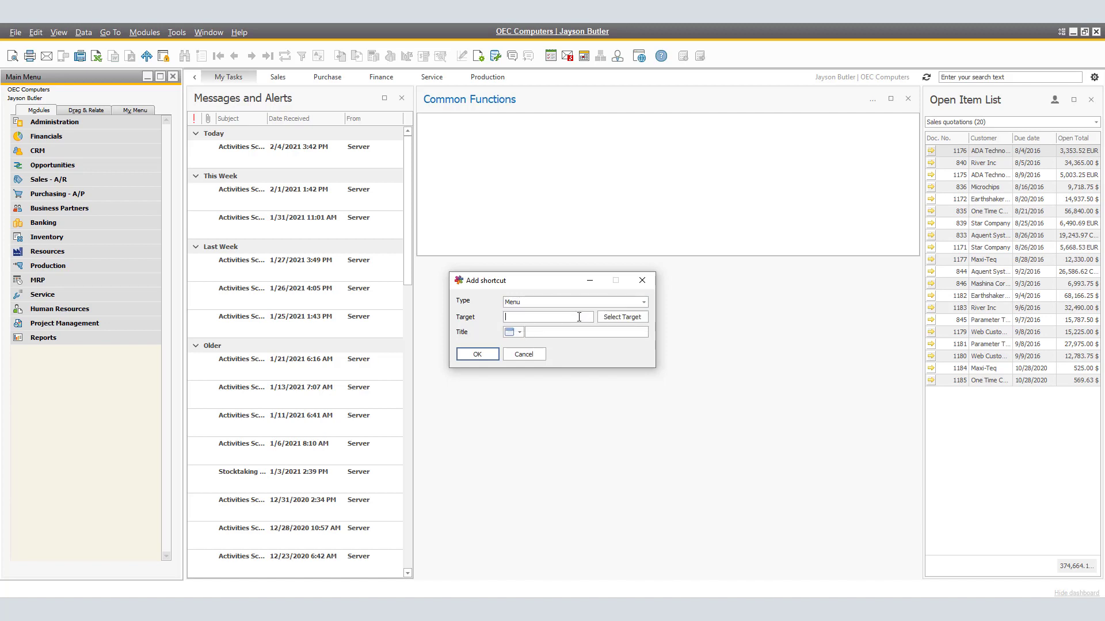
left_click(631, 323)
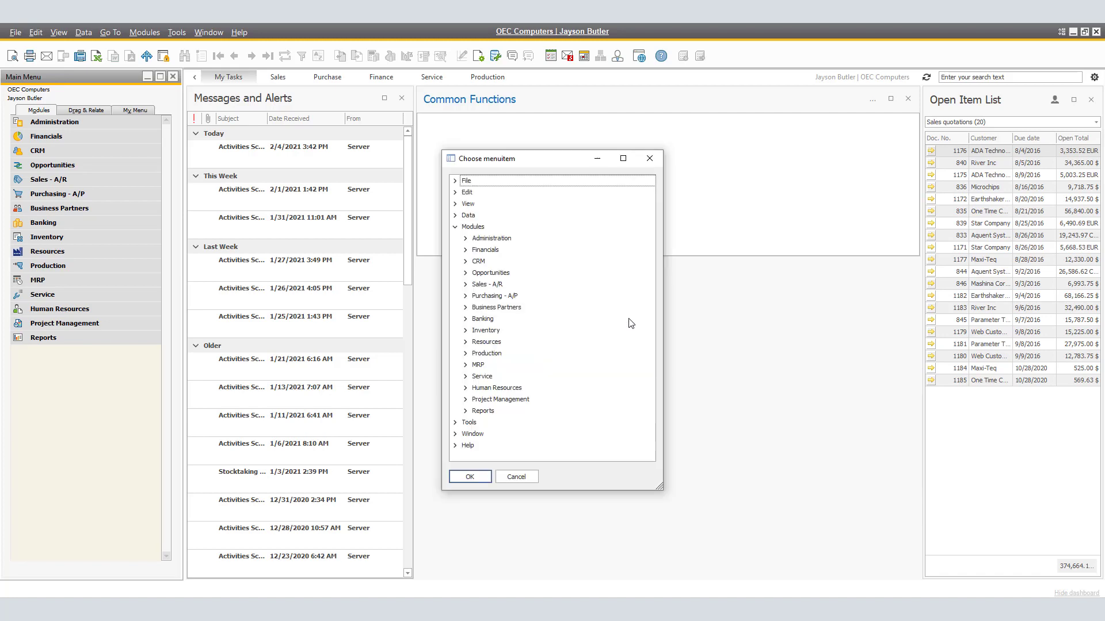
left_click(466, 284)
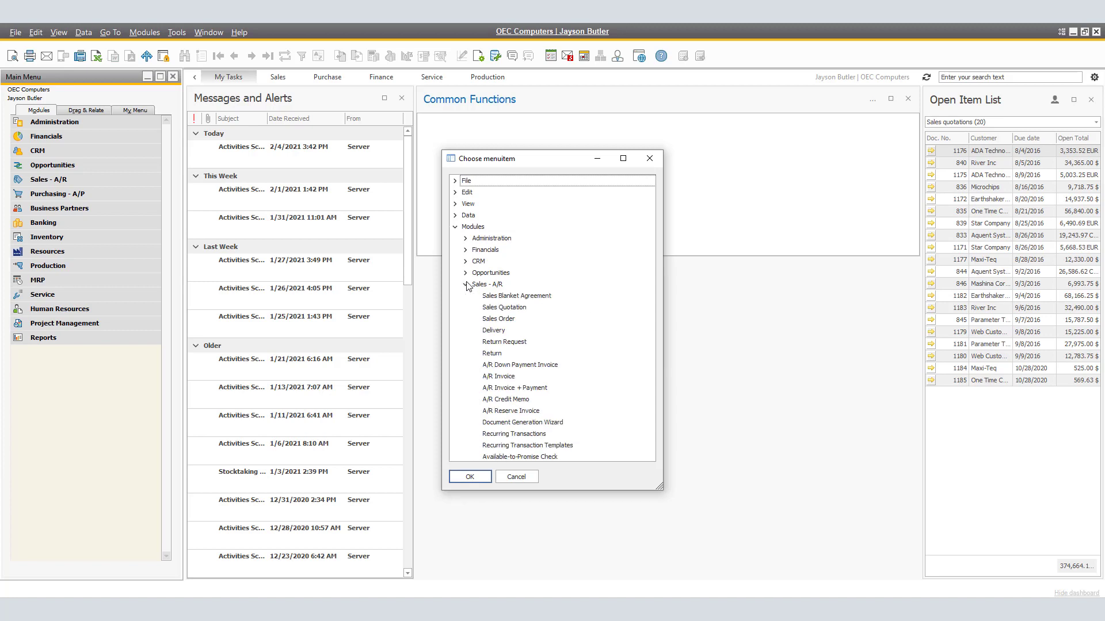
left_click(491, 377)
left_click(489, 484)
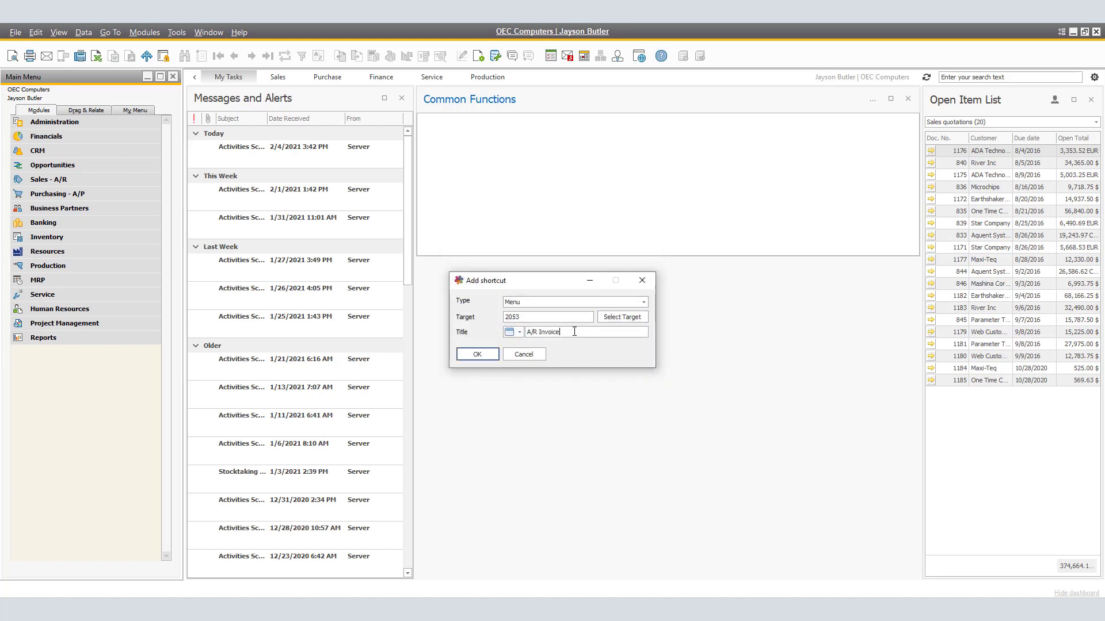
Give the A/R Invoice shortcut a document-style icon and save it to the Common Functions widget
left_click(519, 333)
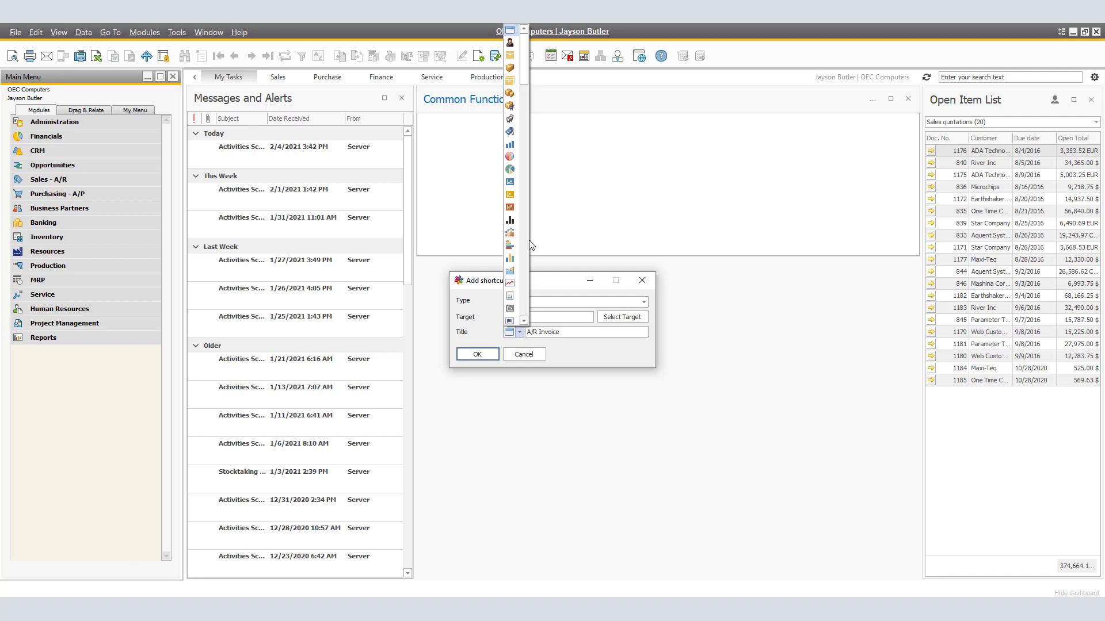
scroll(520, 115, "down", 10)
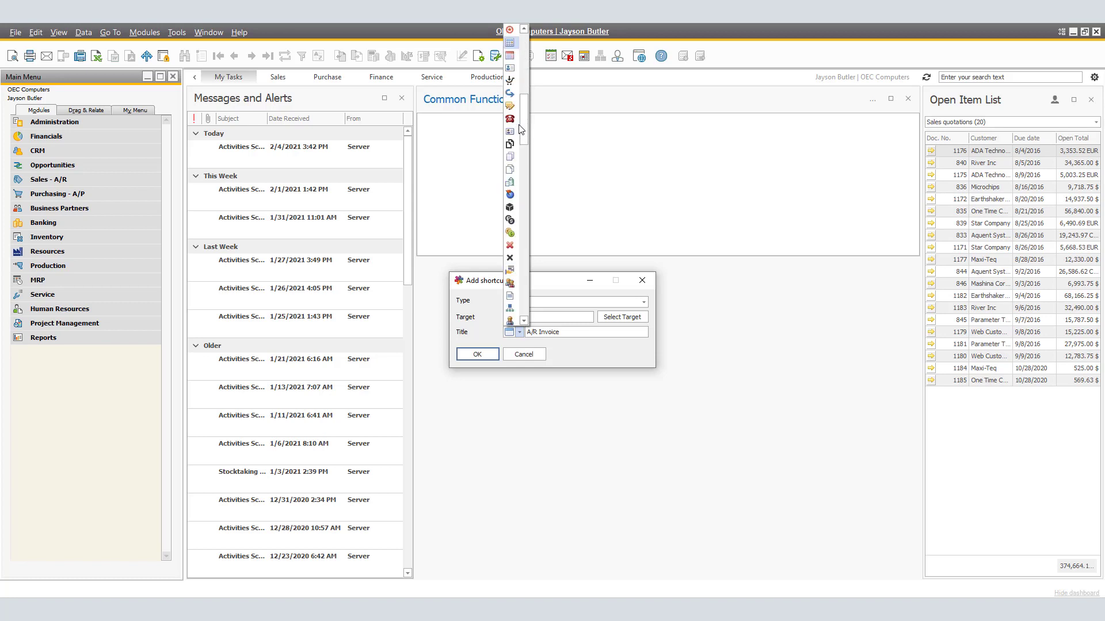
left_click(511, 296)
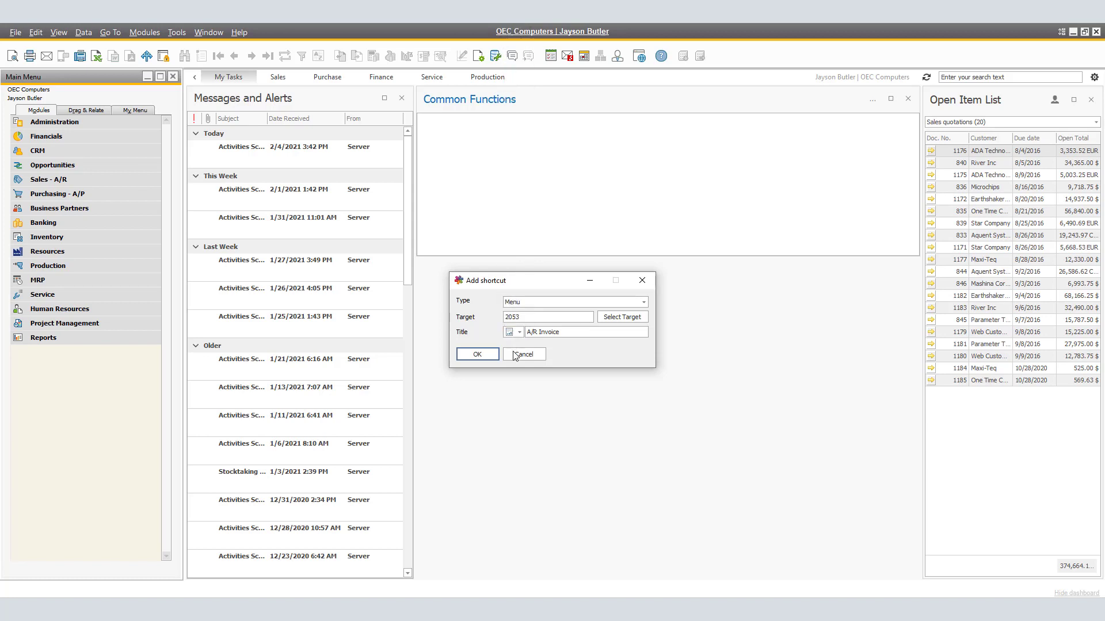
left_click(481, 355)
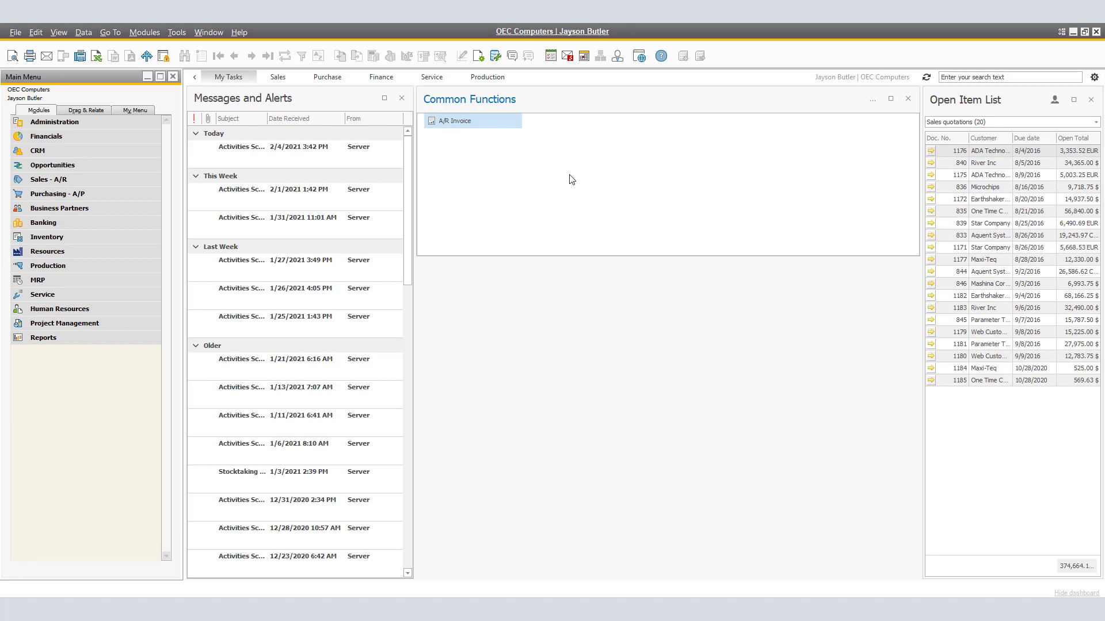
Open the caption settings of the Common Functions widget and accept them
left_click(874, 102)
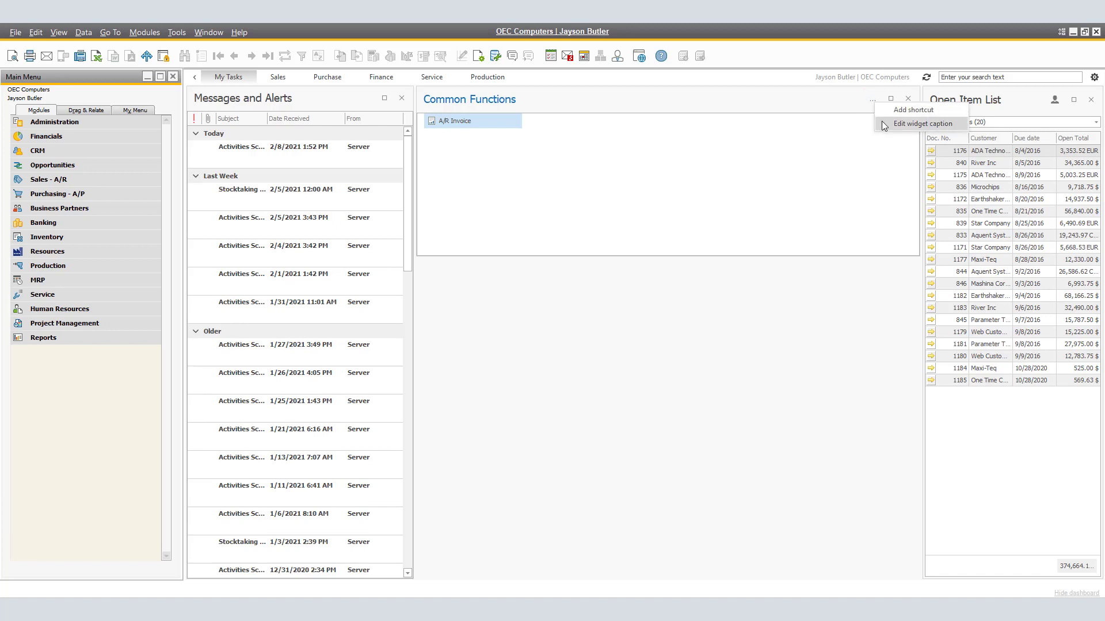
left_click(882, 121)
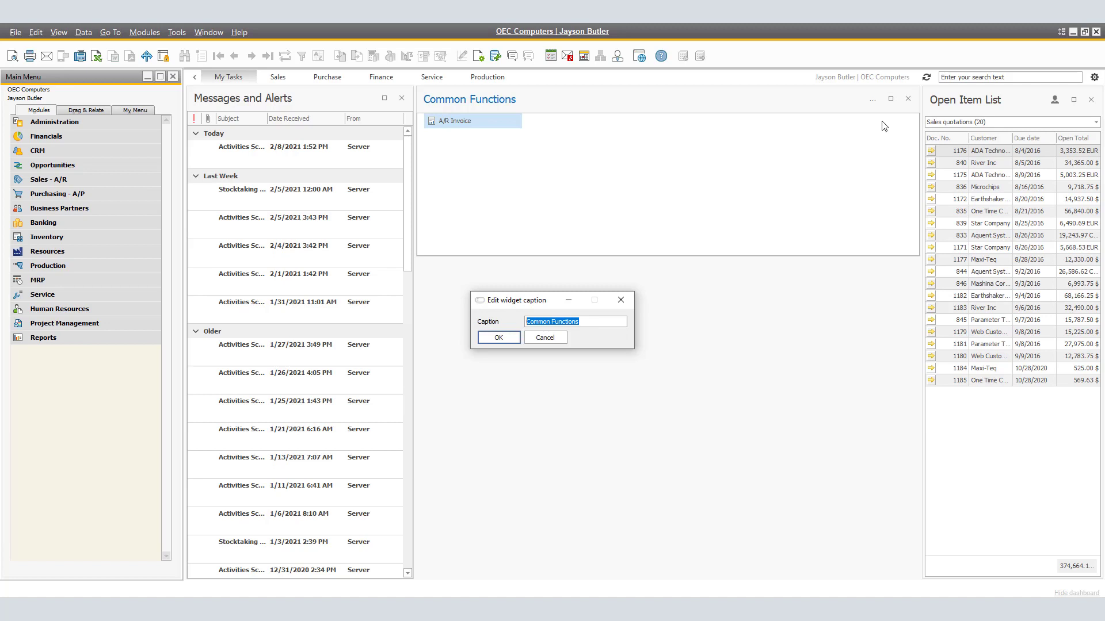
left_click(498, 340)
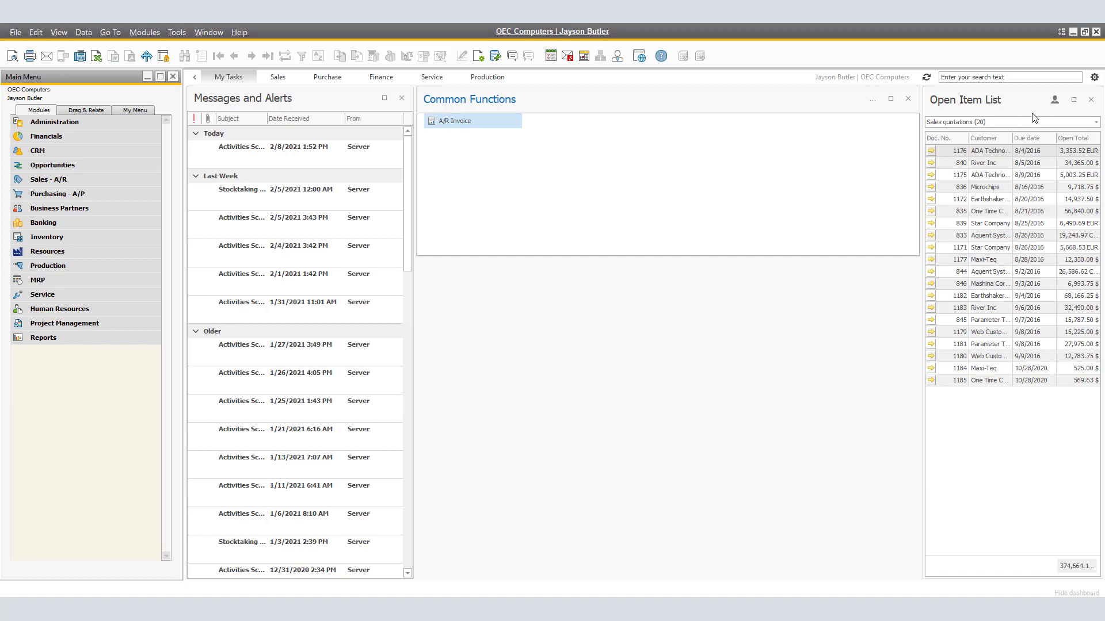
Look through the document types offered in the Open Item List and limit the sales quotations to only items that are mine
left_click(1097, 122)
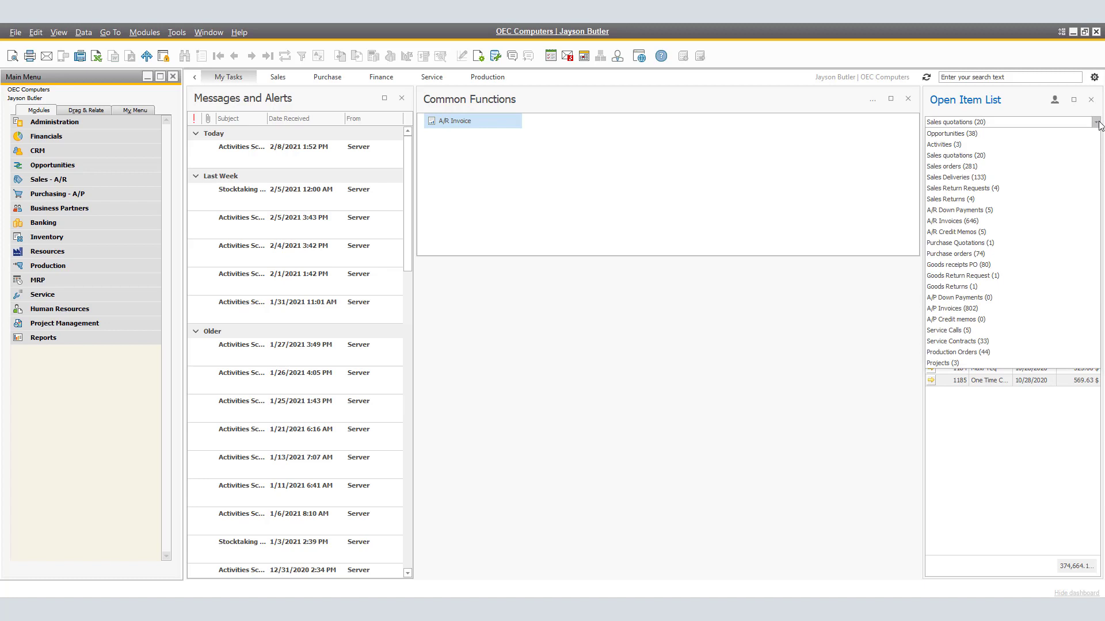
left_click(1097, 122)
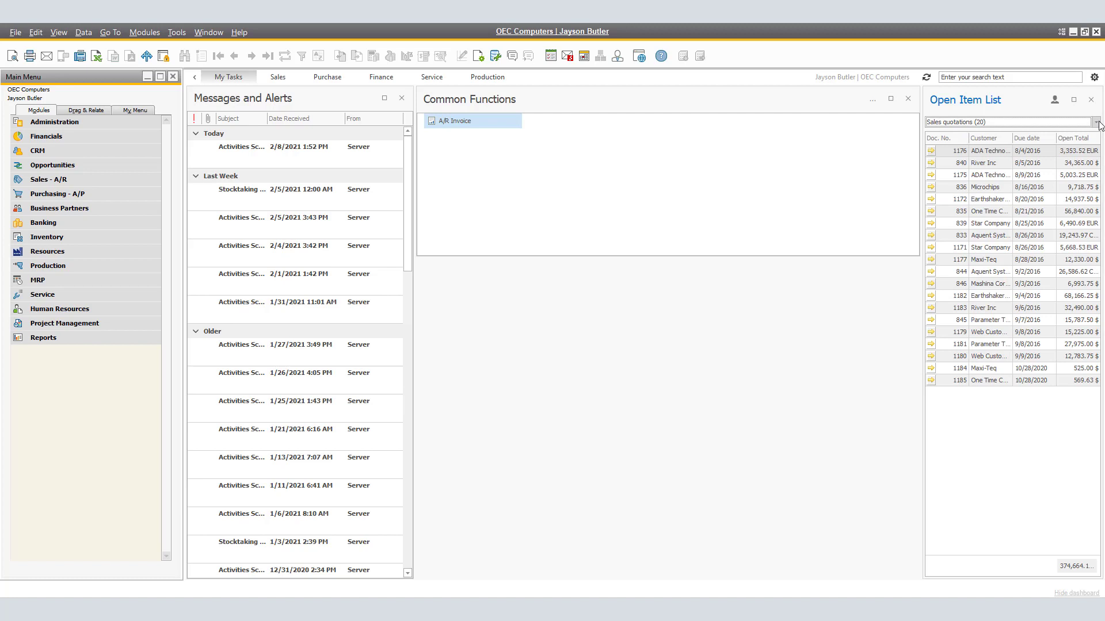
left_click(1055, 102)
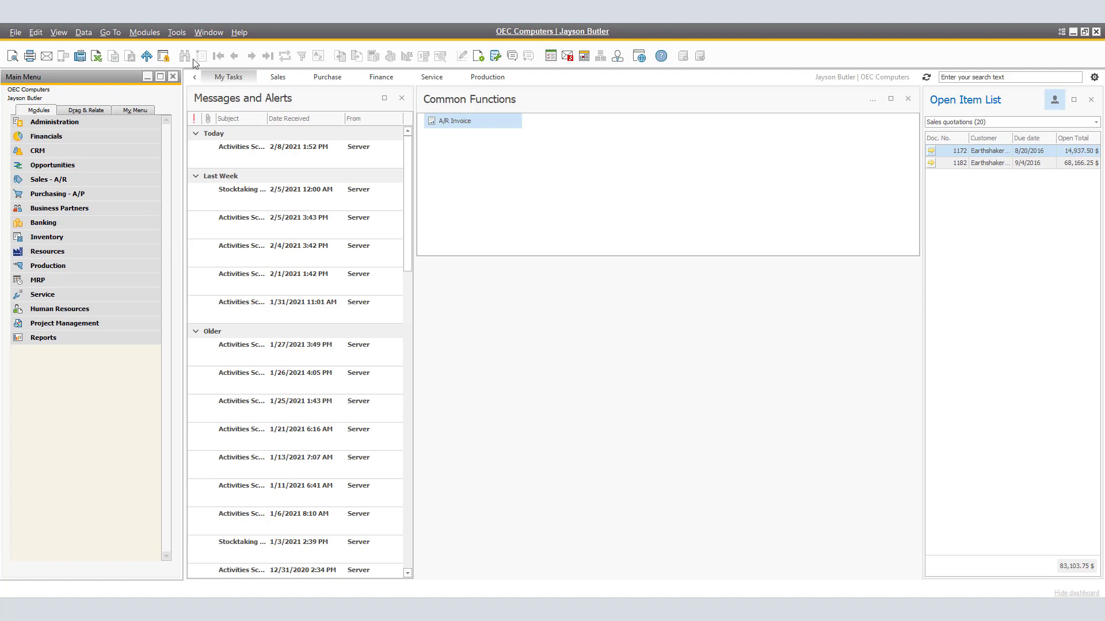
Open Employee Master Data from Human Resources and go to the last record to check its linked user code and sales employee
left_click(154, 32)
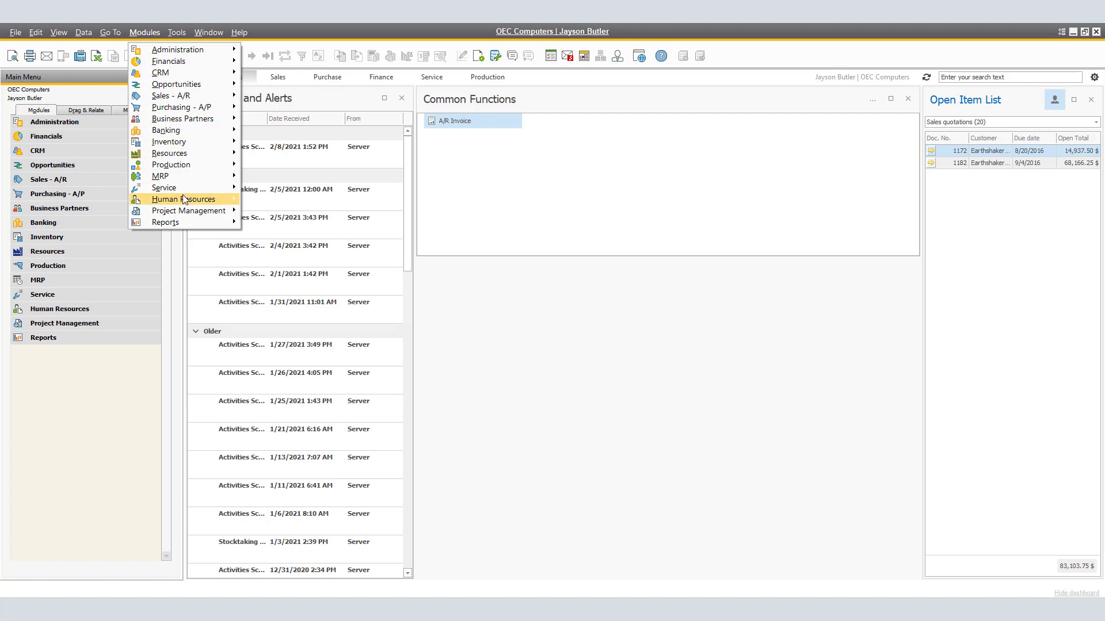
mouse_move(185, 199)
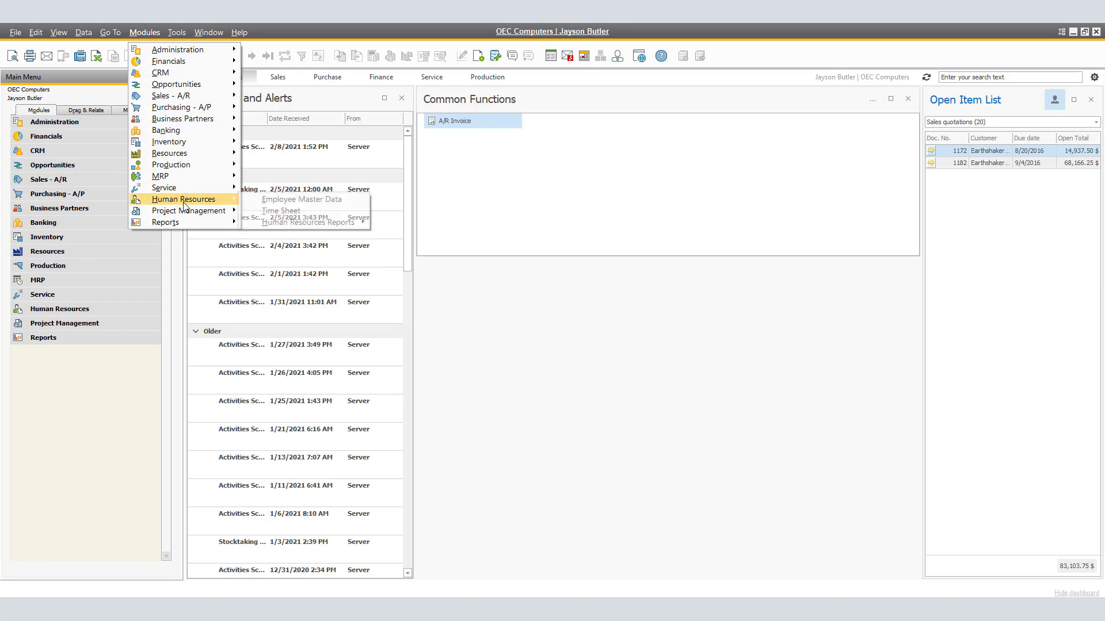
left_click(304, 200)
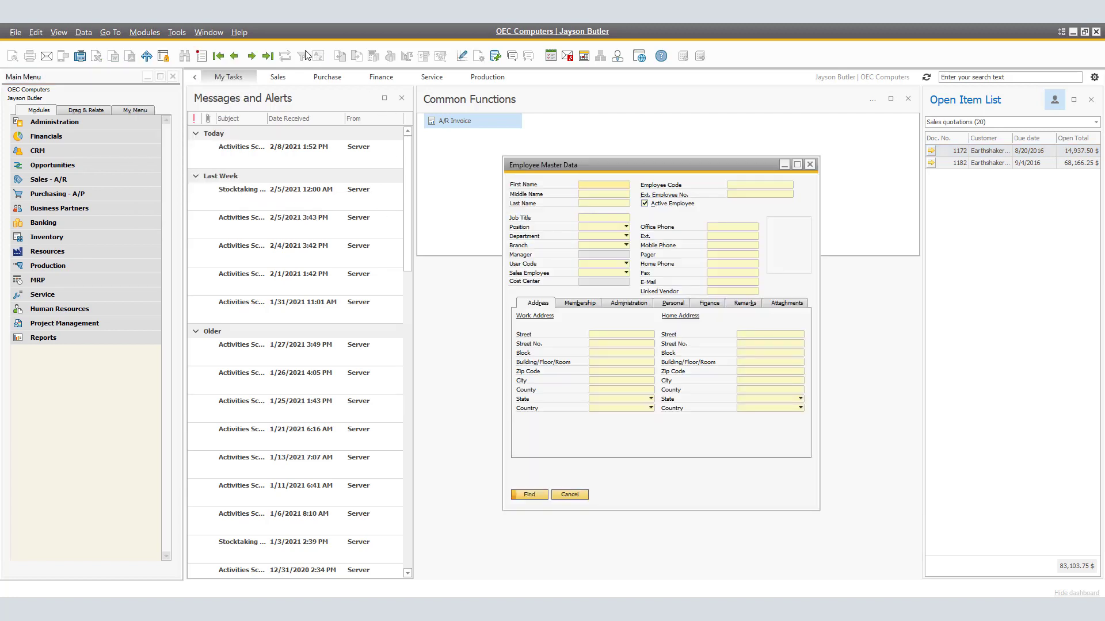
left_click(268, 55)
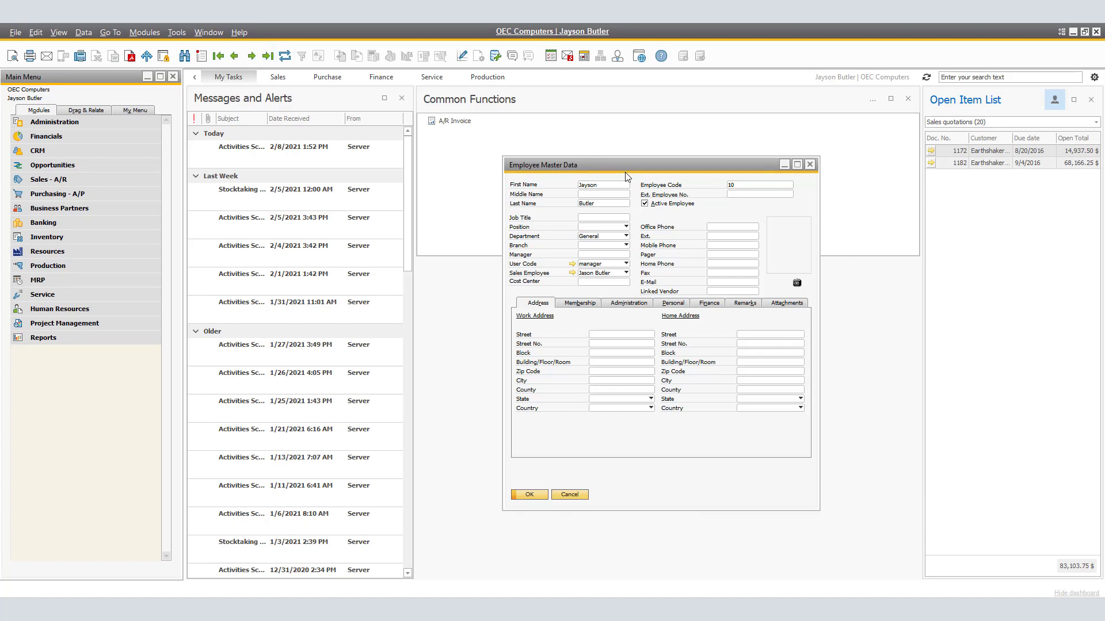
left_click(639, 199)
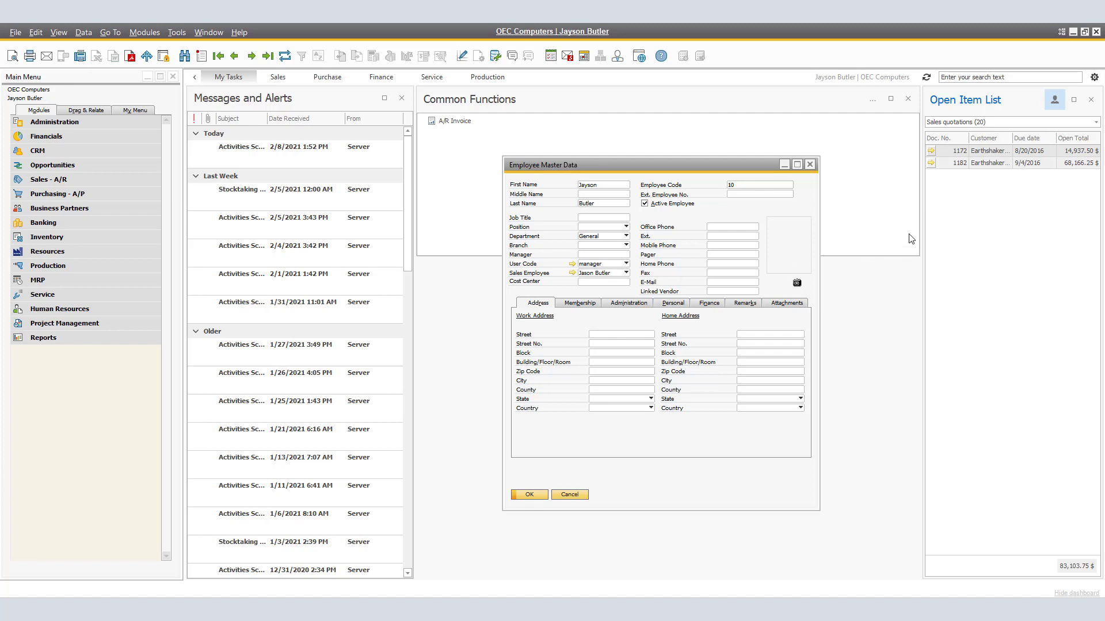
Open the first filtered sales quotation to check its sales employee and owner, close it, and turn off the Only items that are mine filter
left_click(1055, 102)
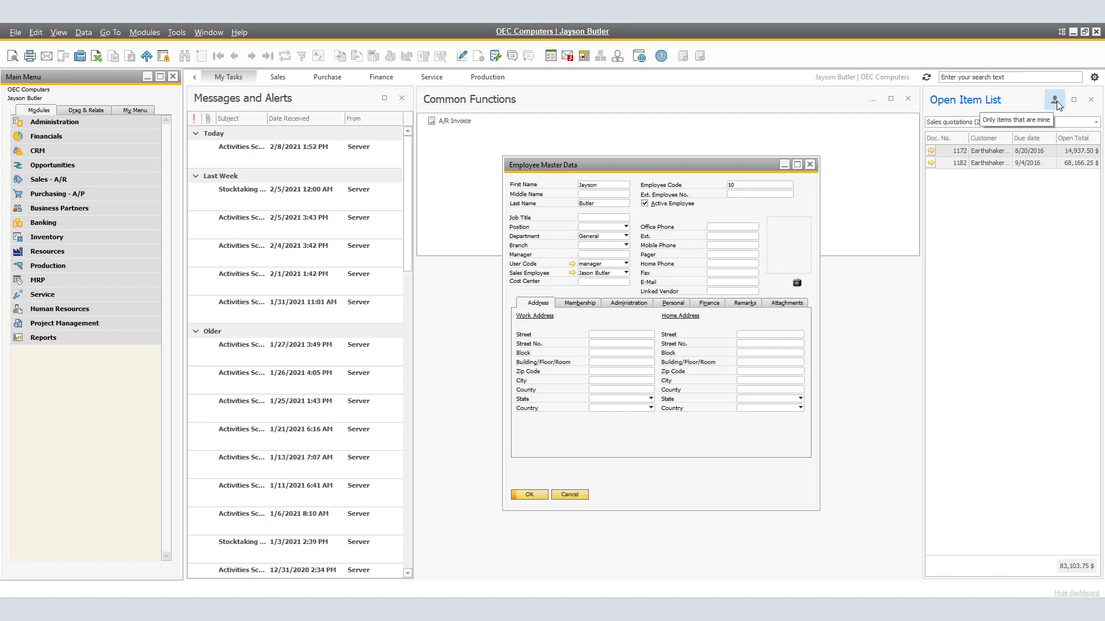
left_click(931, 150)
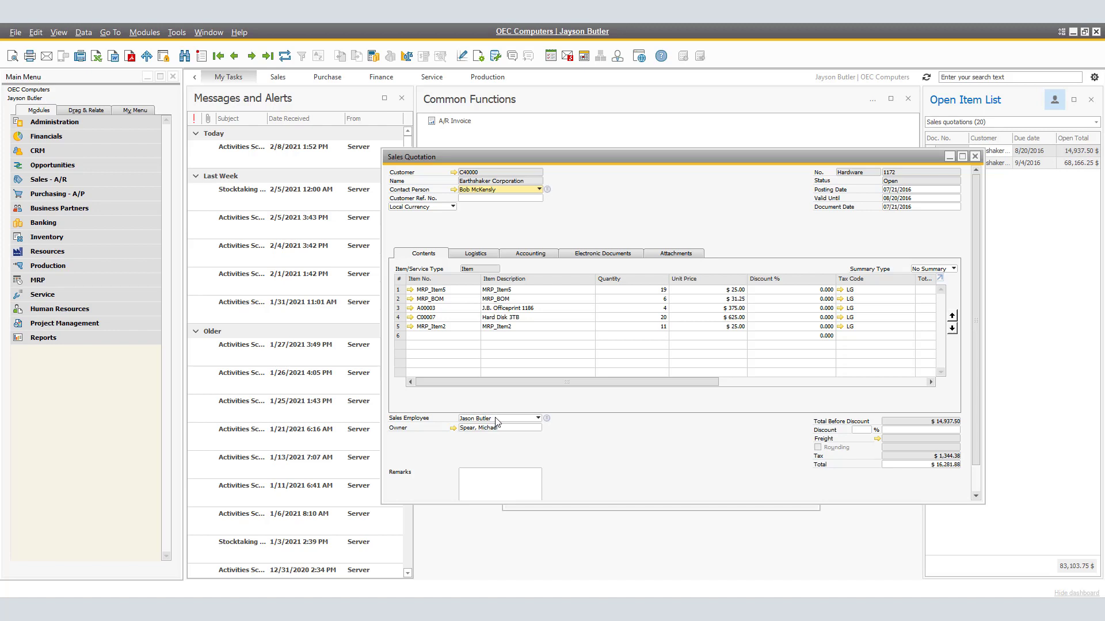
key("Escape")
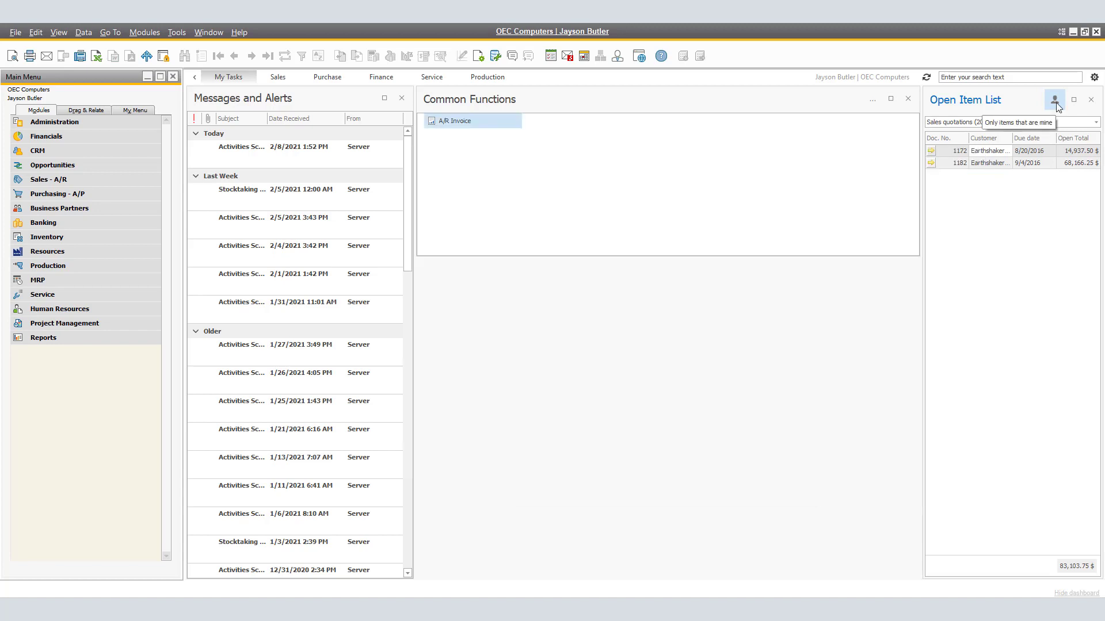
left_click(1056, 104)
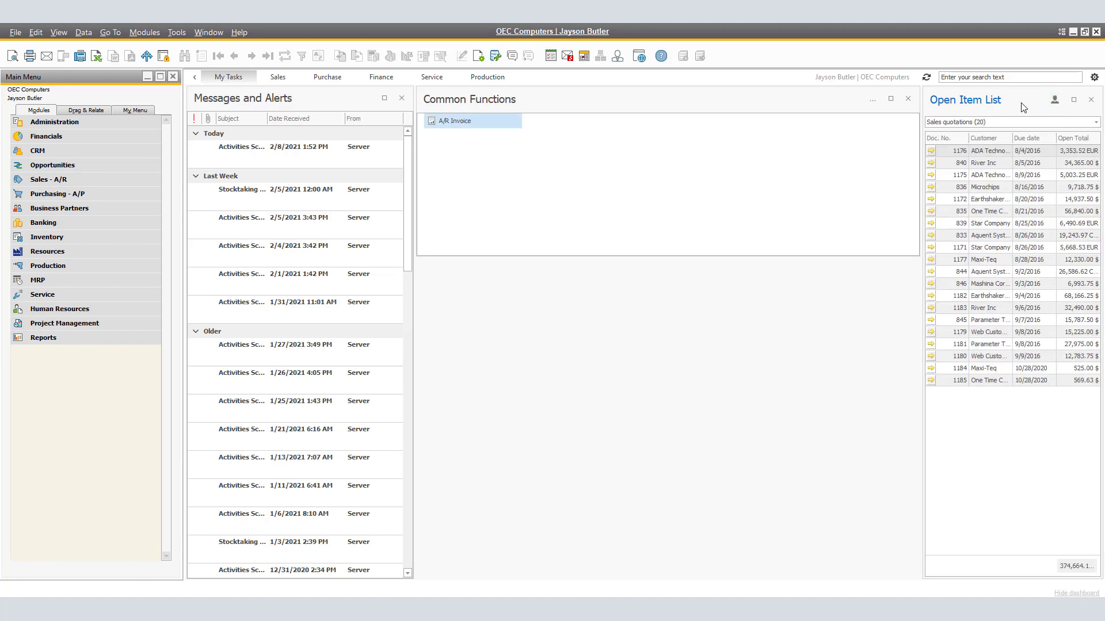
Open the dashboard widget settings and review the user setting and database connection options offered for the Financial overview widget
left_click(1094, 78)
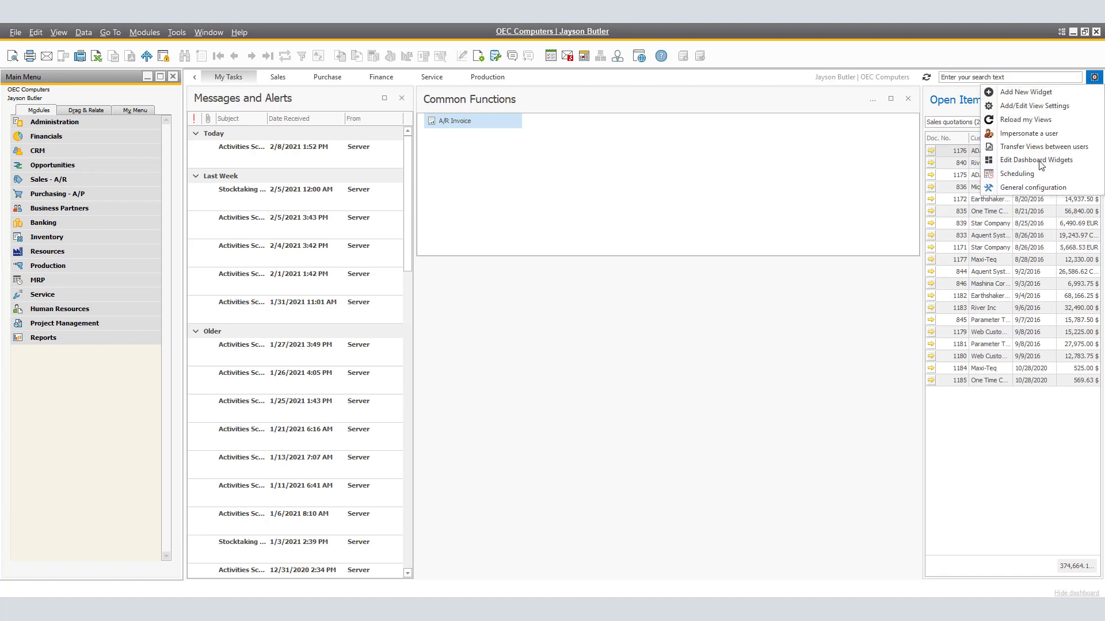
left_click(1036, 160)
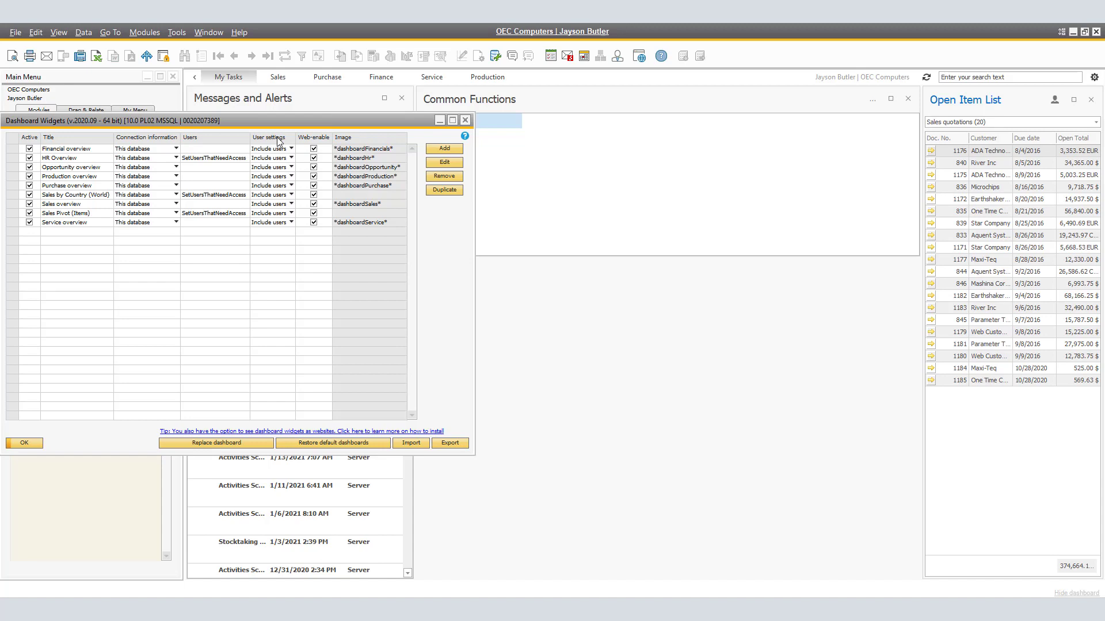
left_click(291, 157)
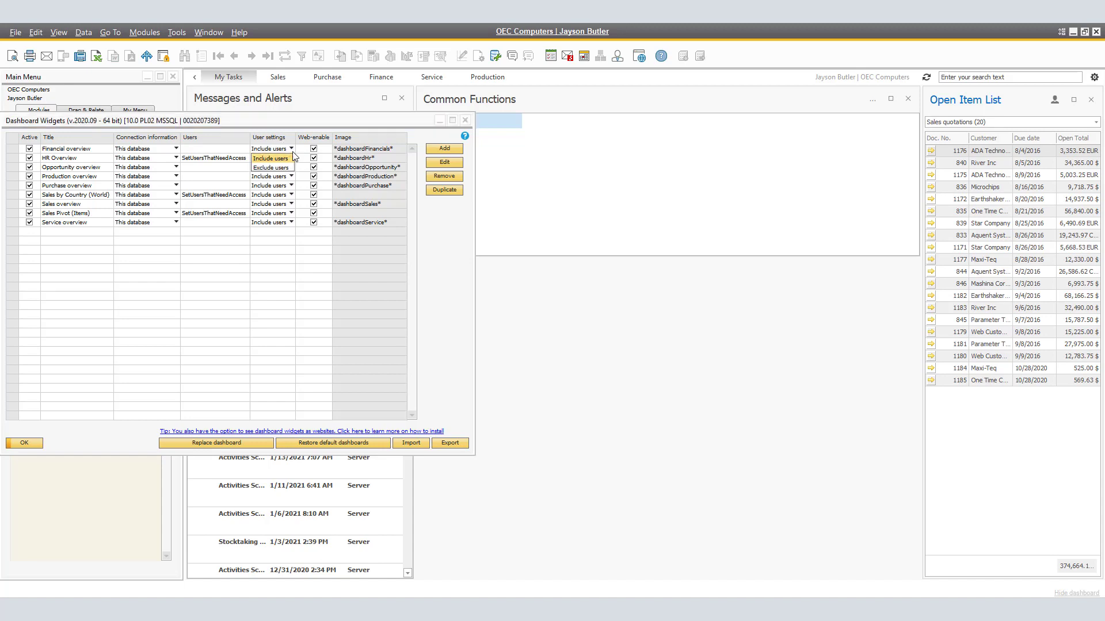
left_click(292, 151)
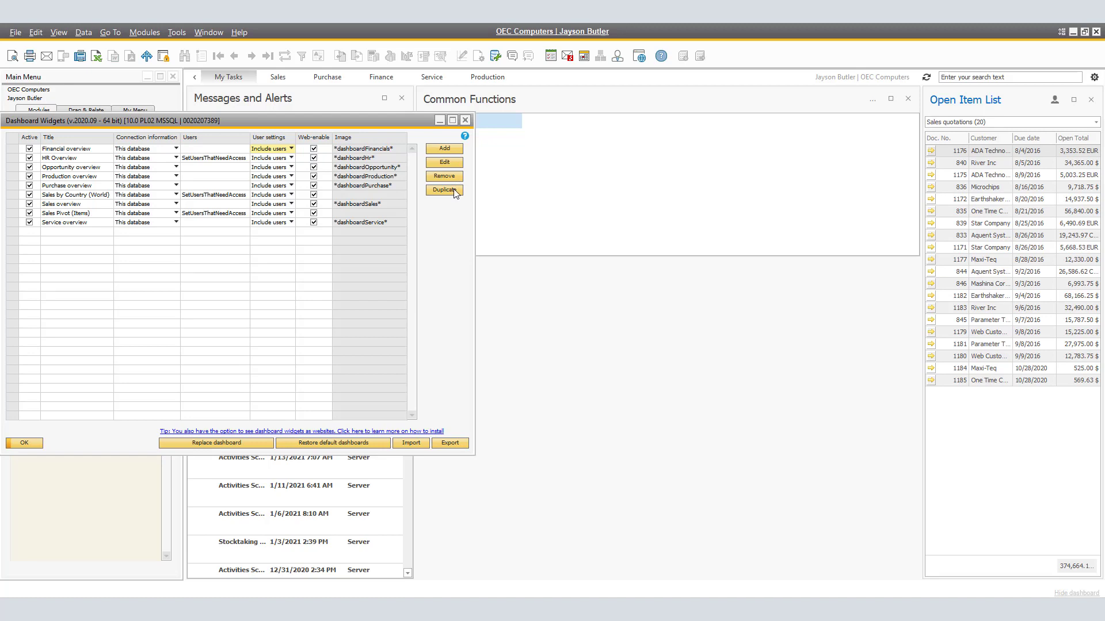
left_click(176, 149)
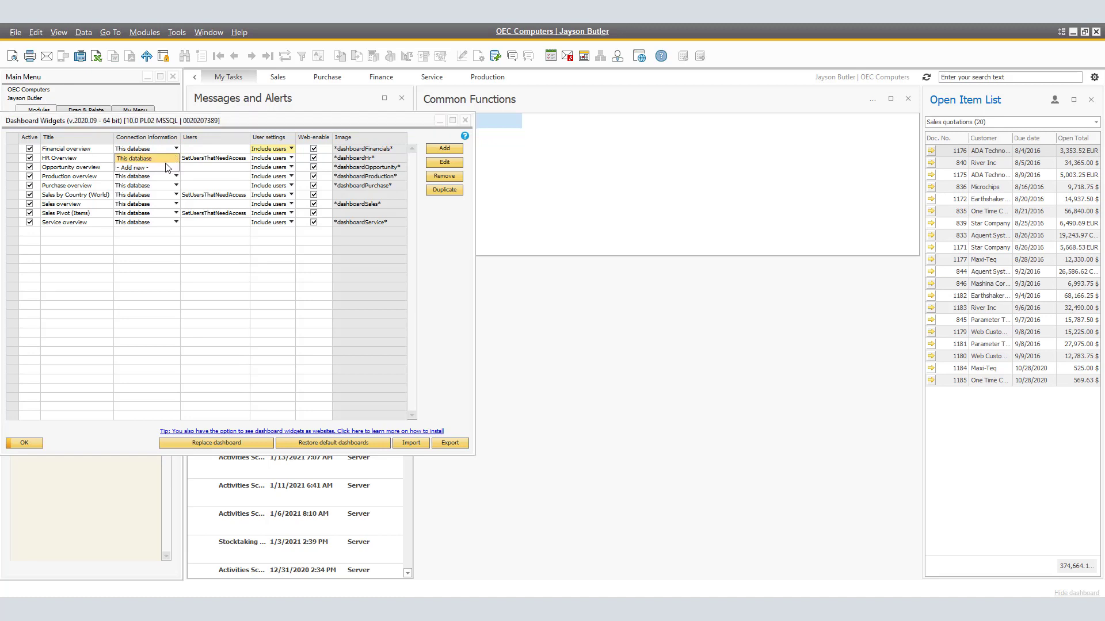
left_click(165, 158)
Open the list of users and user groups that can be assigned to the Financial overview widget and close it
left_click(209, 149)
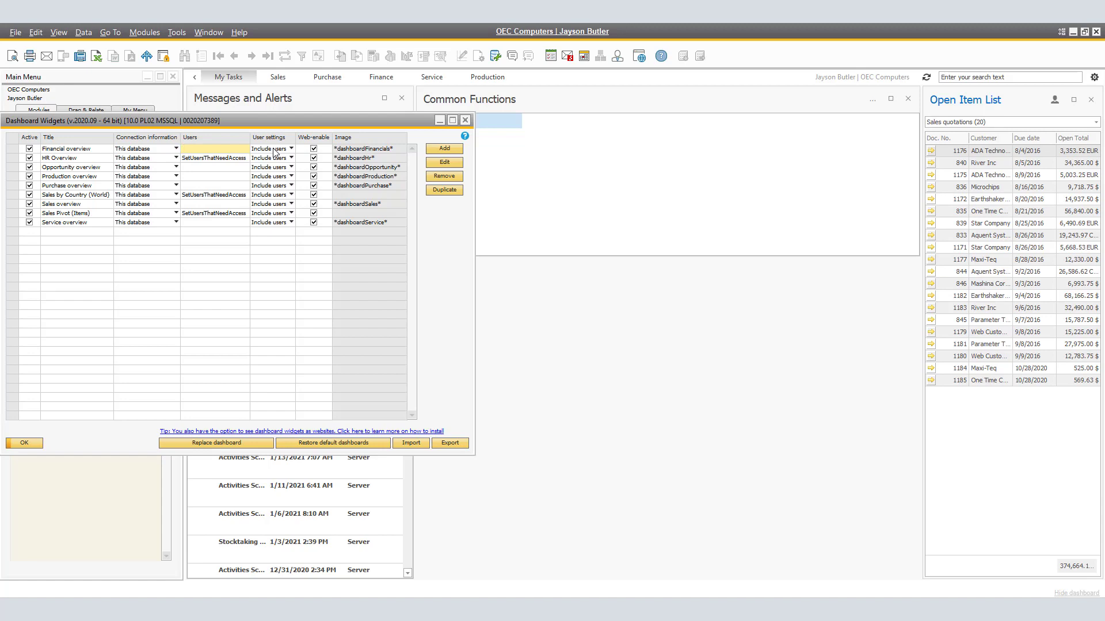
double_click(229, 149)
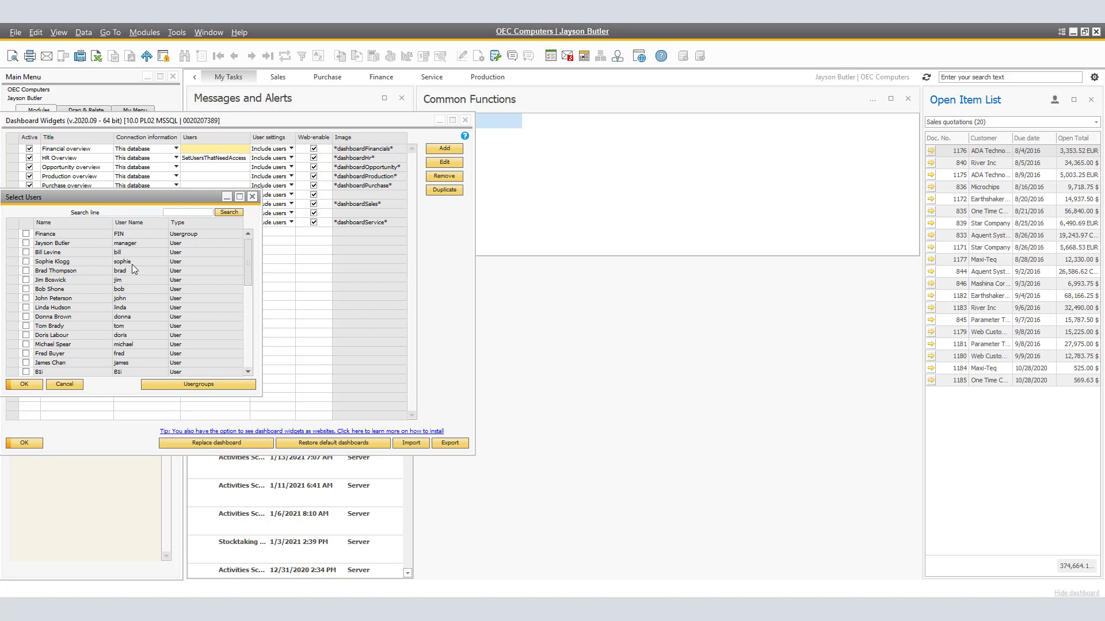
left_click(53, 151)
Try Exclude users for the Financial overview widget, look at the Usergroups form, and restore Include users
left_click(289, 158)
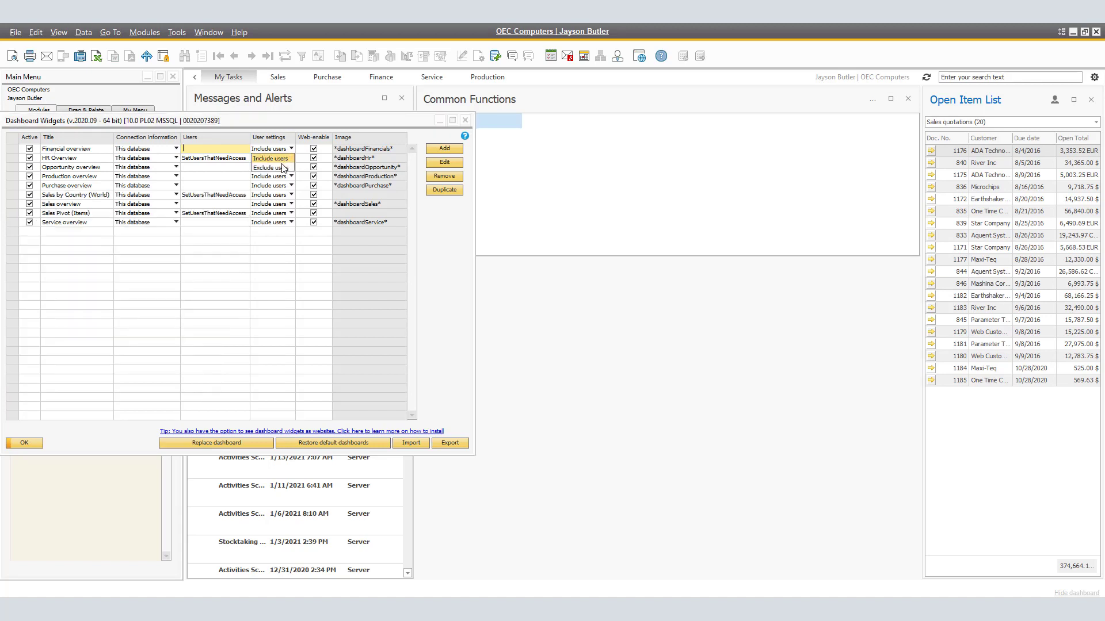
left_click(284, 167)
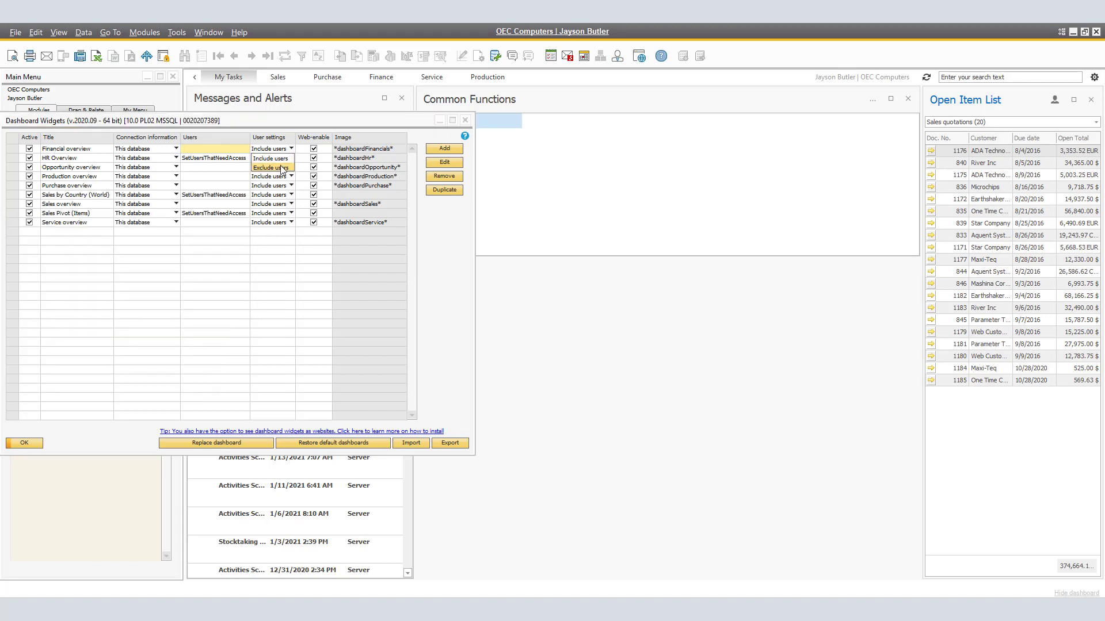
left_click(200, 149)
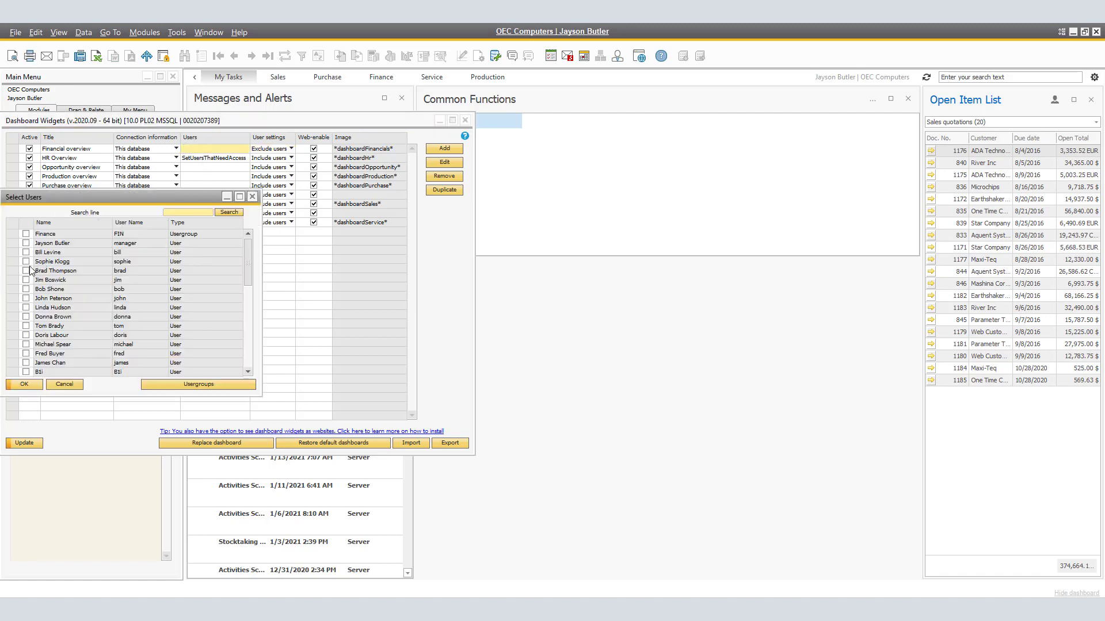
left_click(215, 384)
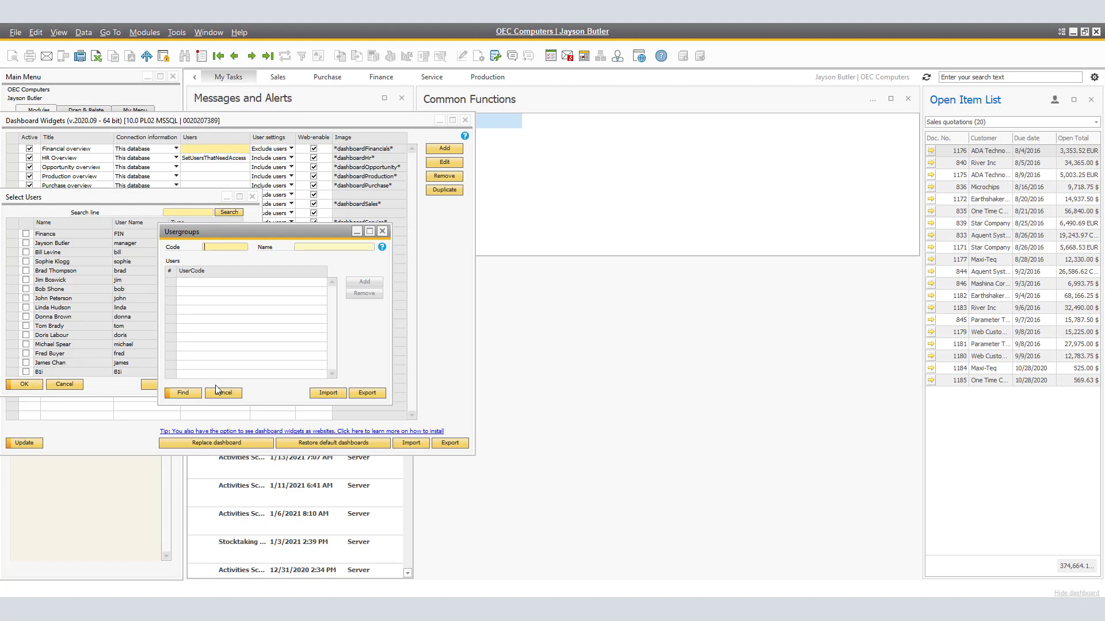
left_click(216, 392)
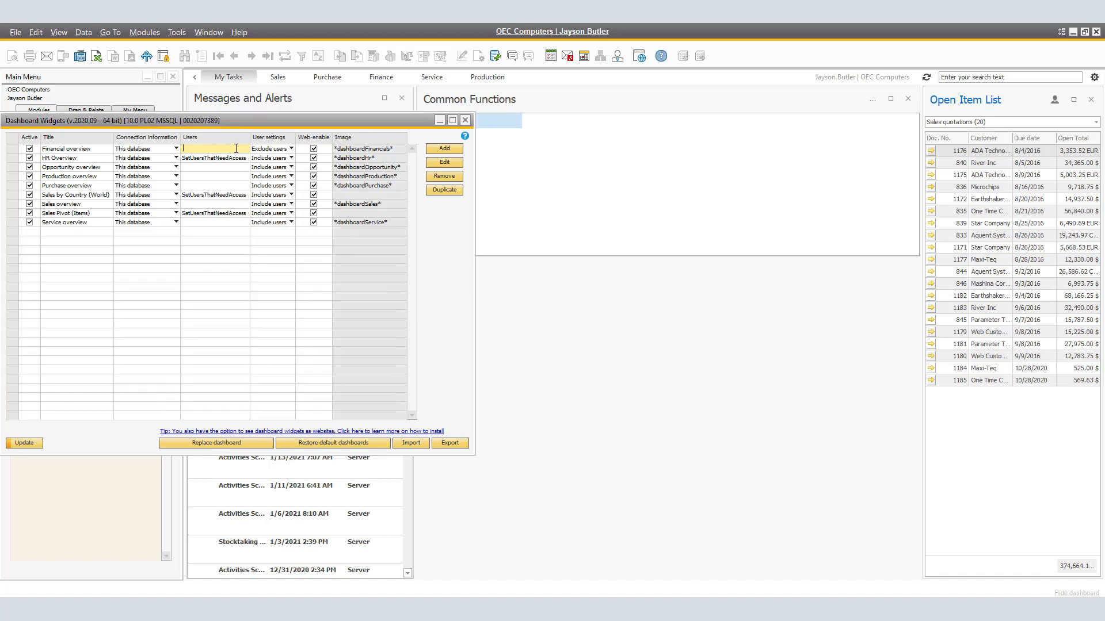
left_click(291, 149)
left_click(285, 158)
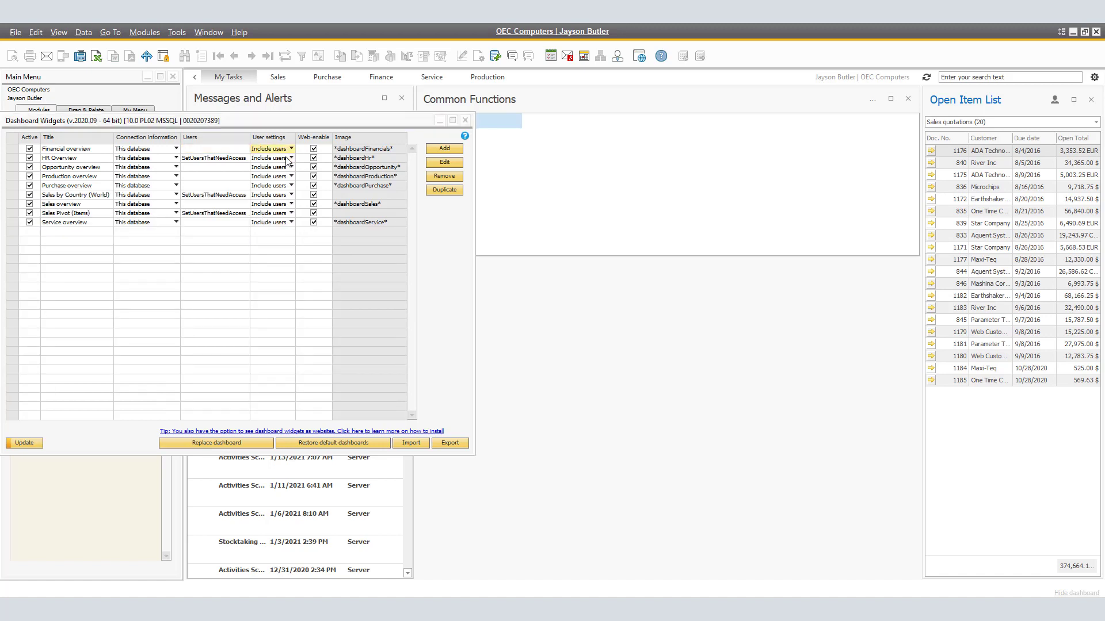
Include the manager and three other chosen users in the Financial overview widget's access, update the widget settings, and close them
left_click(198, 149)
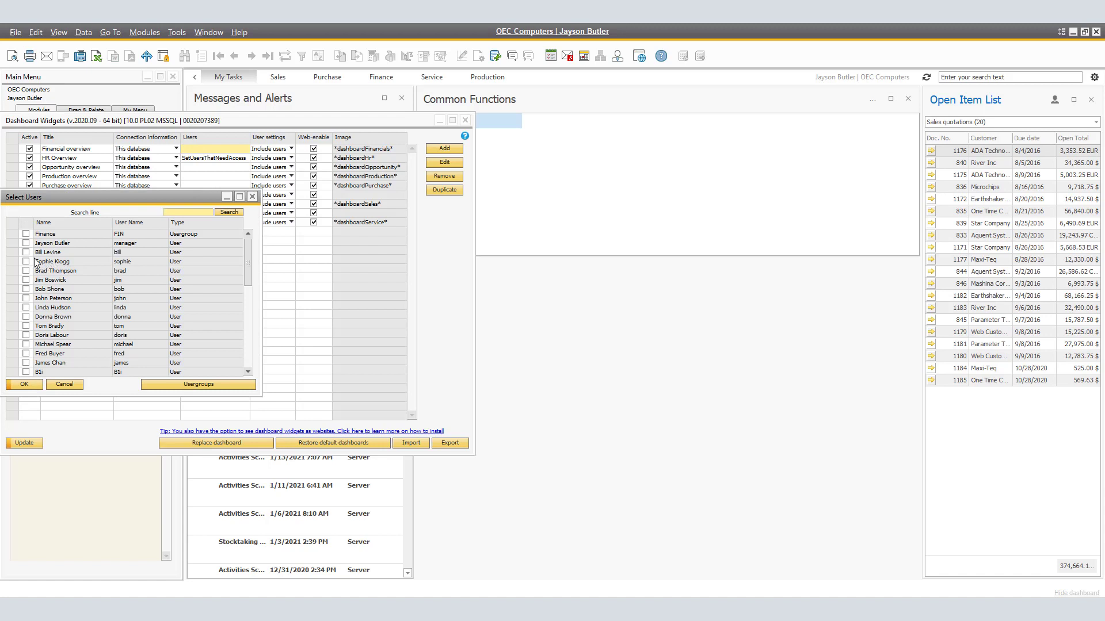
left_click(26, 262)
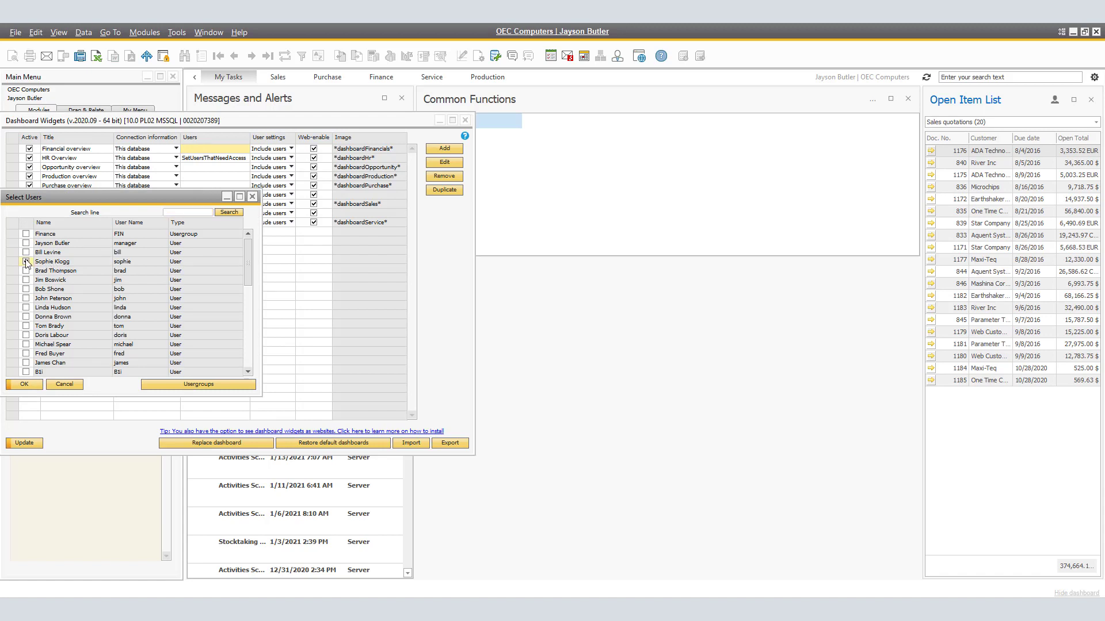
left_click(26, 298)
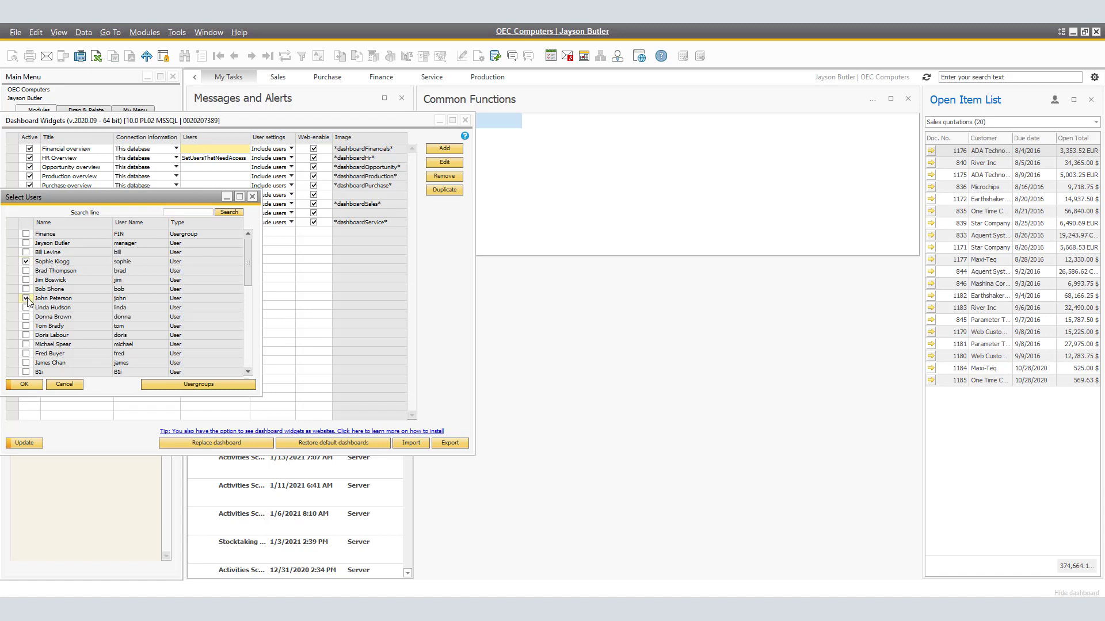
left_click(25, 334)
left_click(25, 242)
left_click(25, 385)
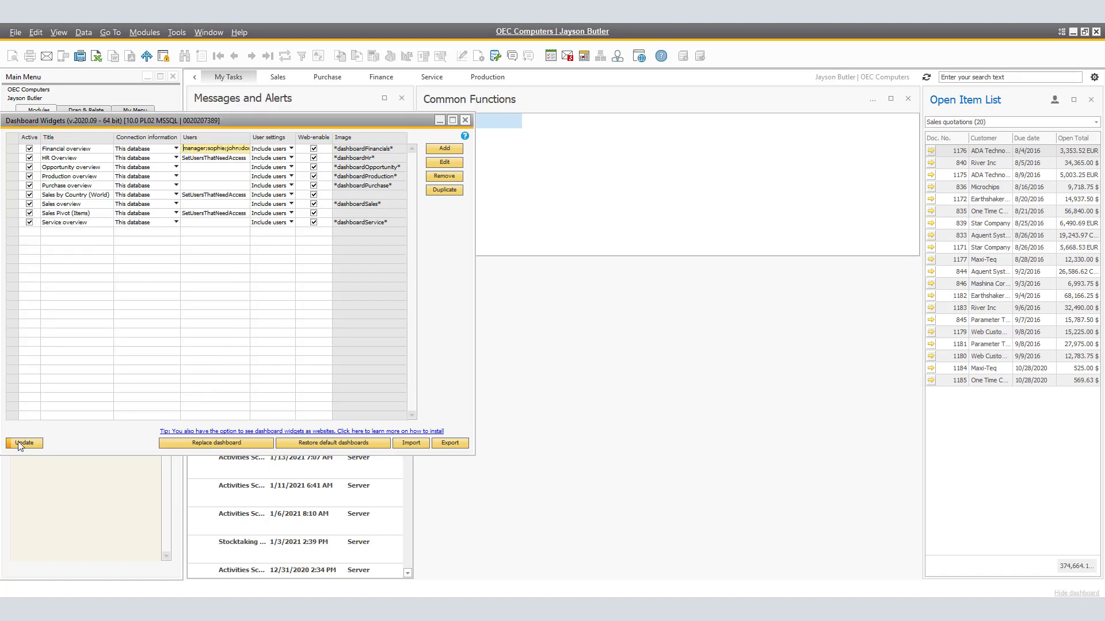
left_click(18, 442)
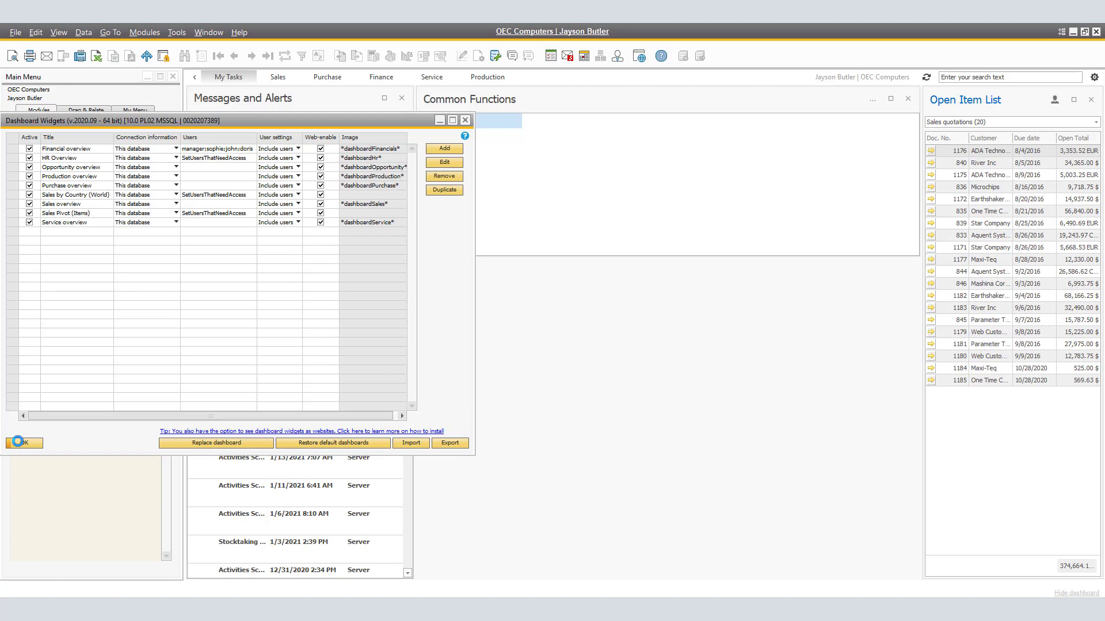
left_click(19, 442)
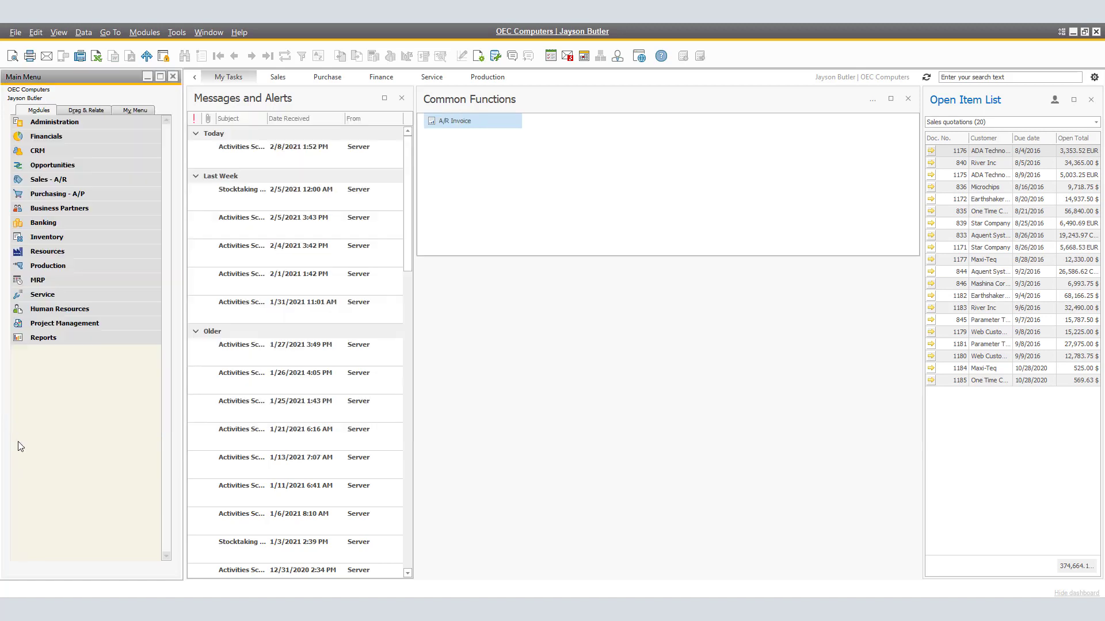
Impersonate the last user visible in the user list to view that user's dashboard, and end the impersonation
left_click(1094, 78)
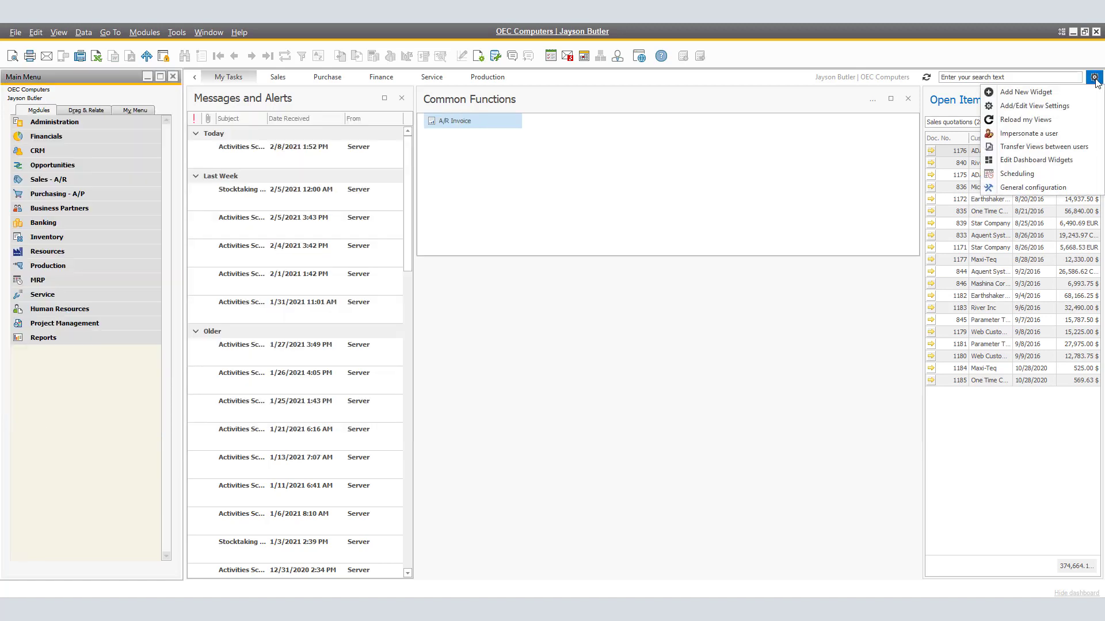
left_click(1042, 134)
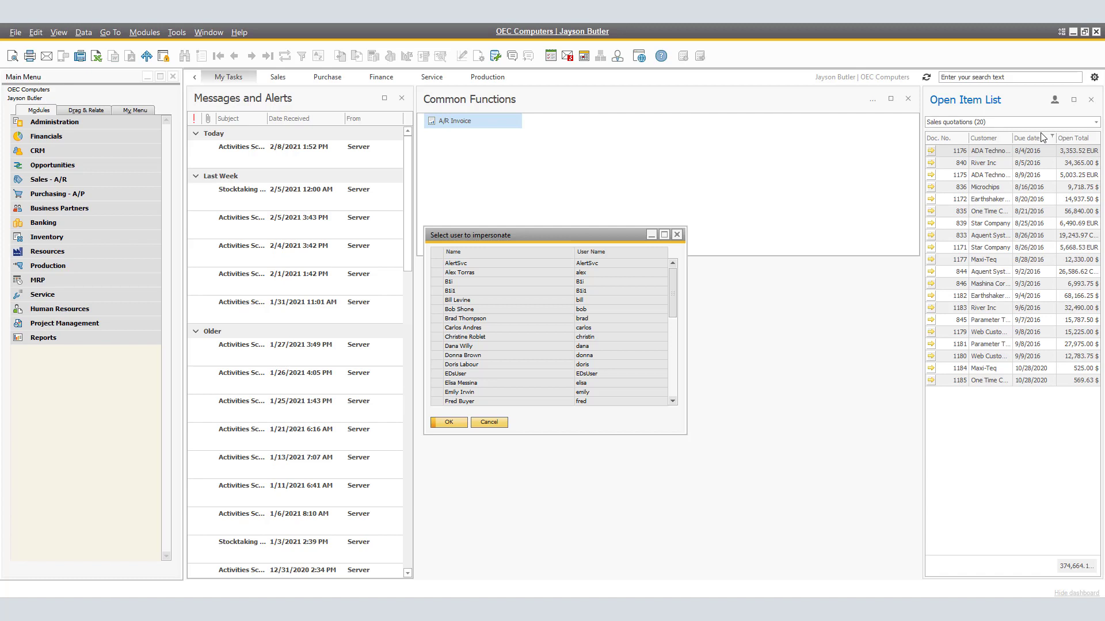
left_click(471, 403)
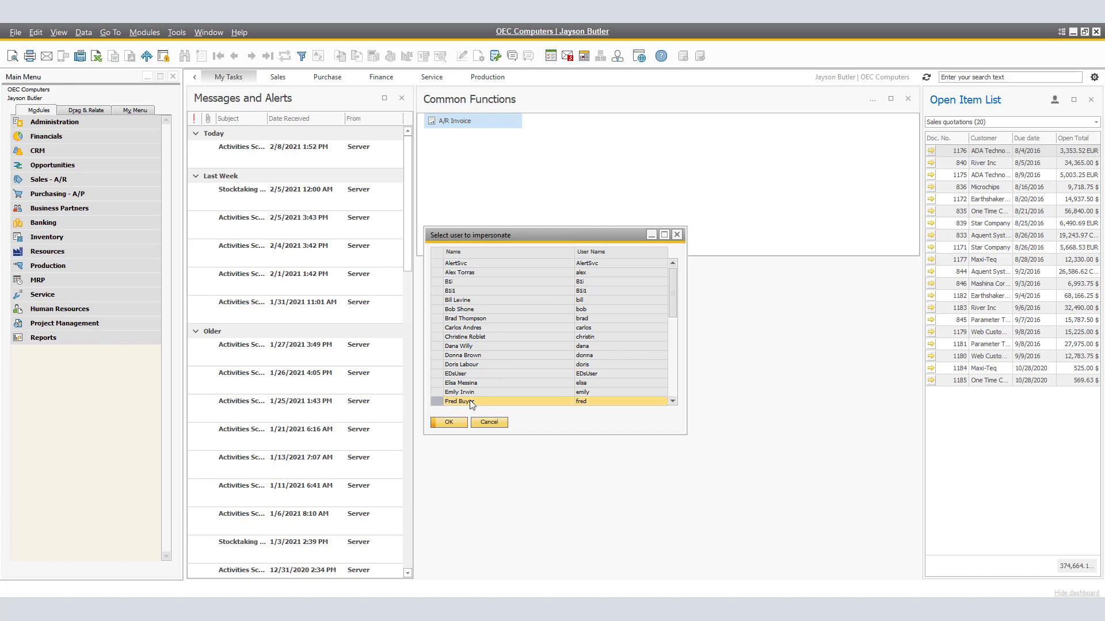
left_click(450, 423)
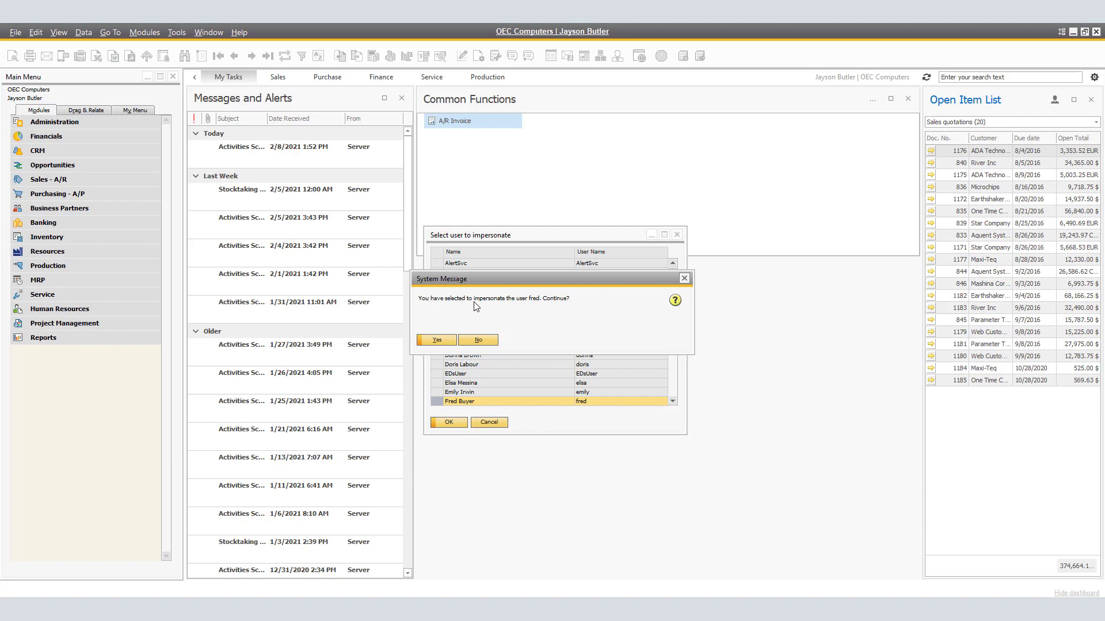
left_click(446, 339)
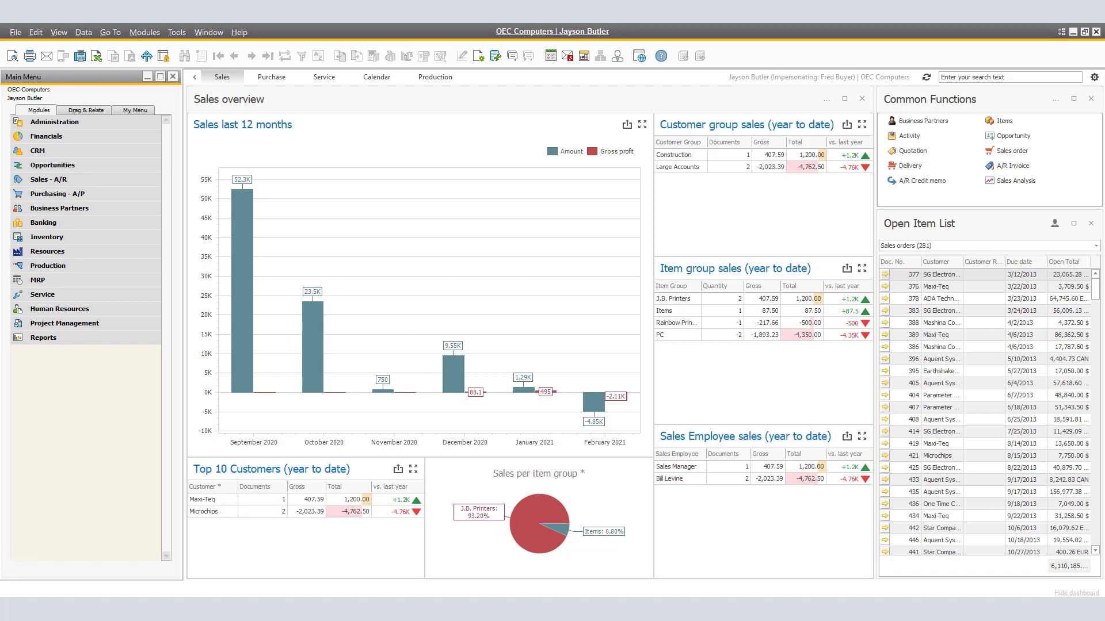
left_click(1094, 78)
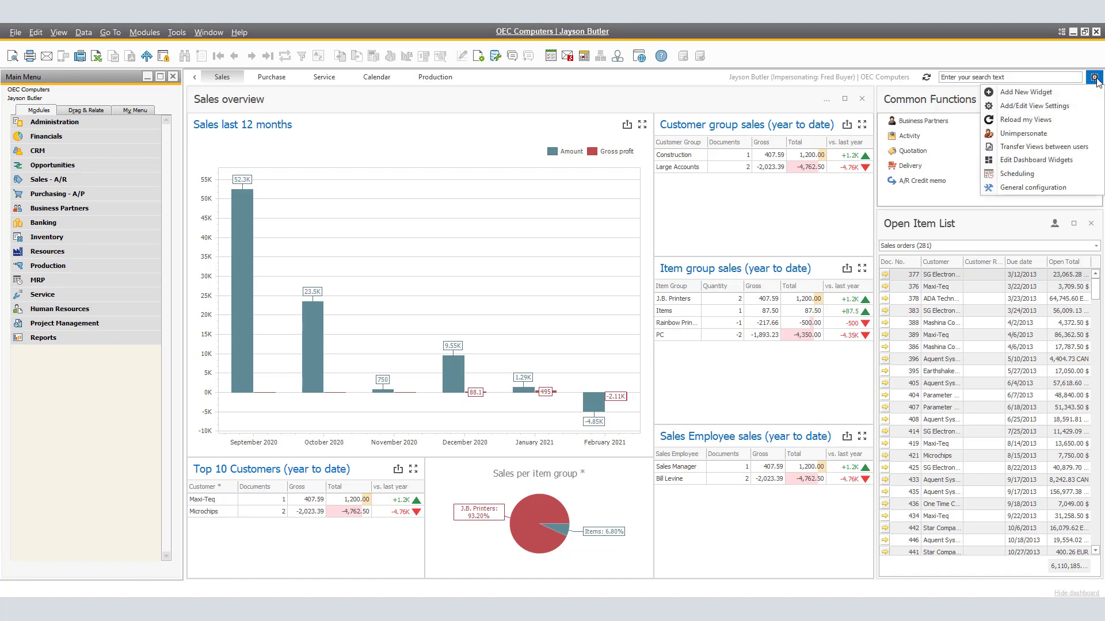
left_click(1025, 135)
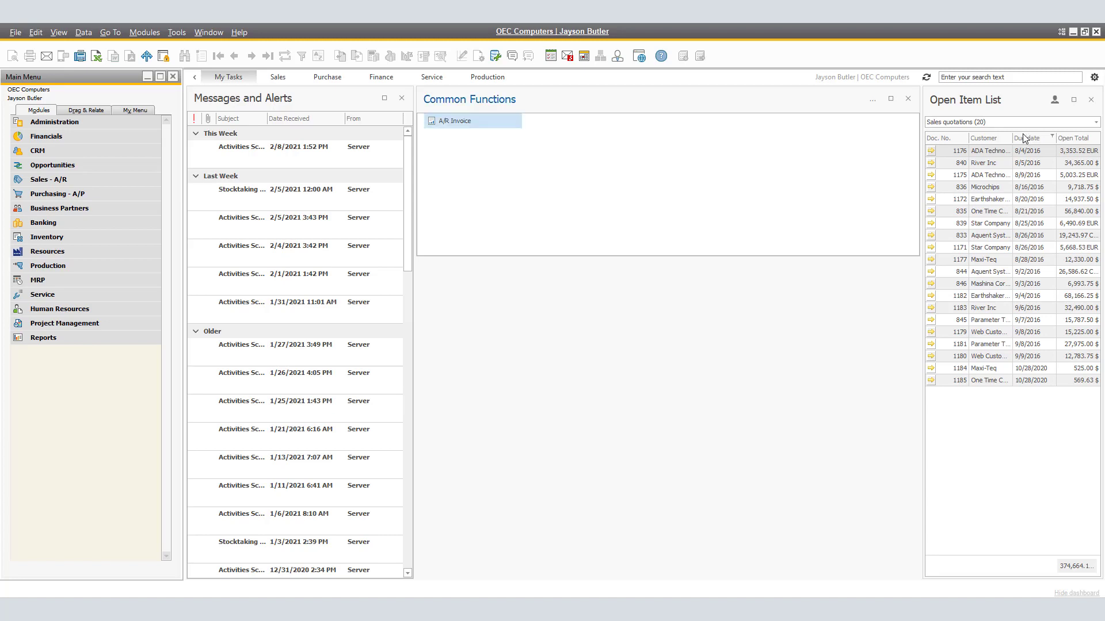
Transfer the My Tasks view from the current user to one target user with Overwrite enabled, and close the View Manager
left_click(1094, 77)
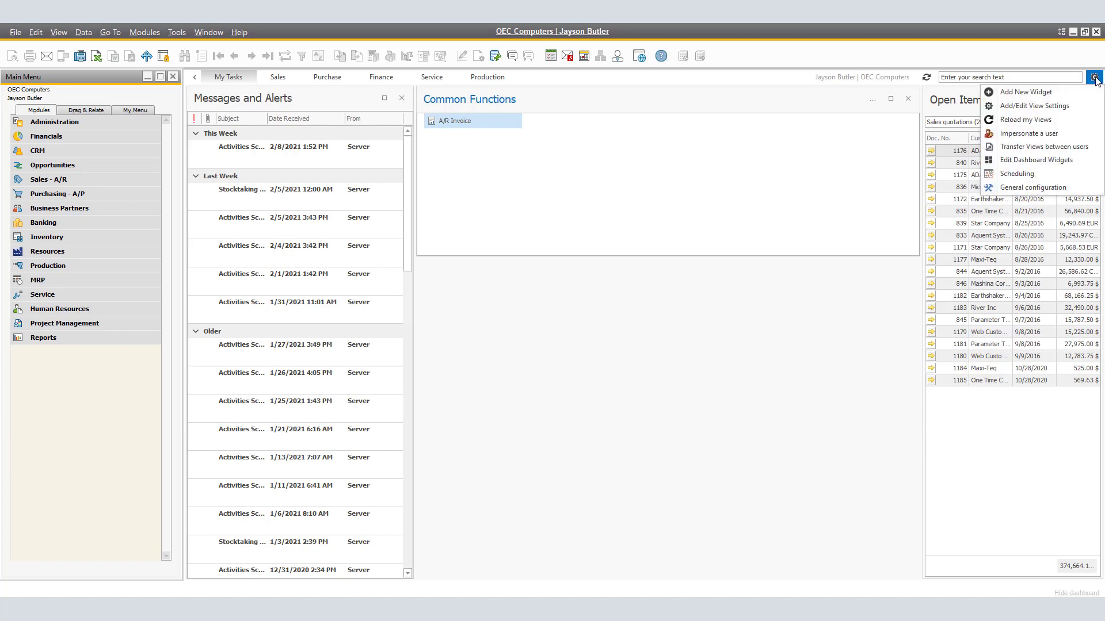
left_click(1037, 148)
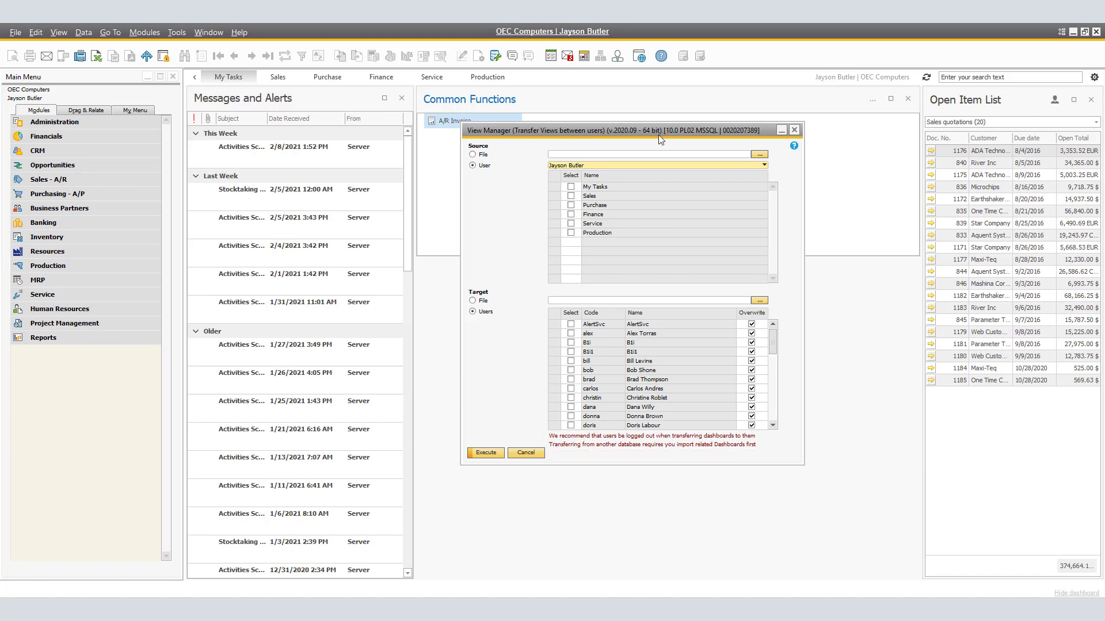
left_click(571, 188)
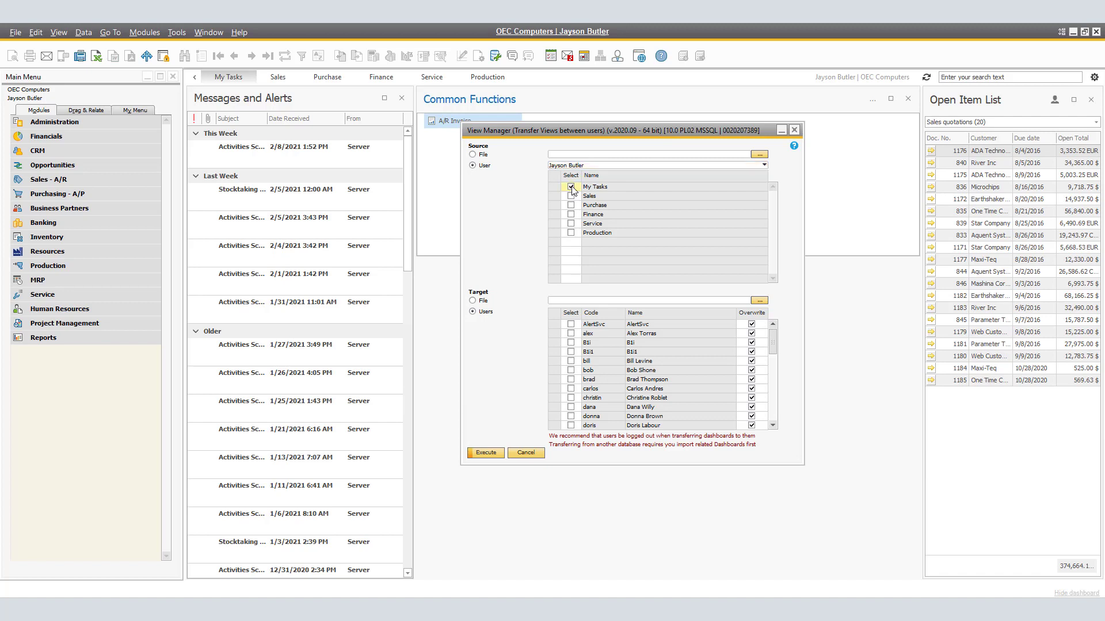
left_click(572, 371)
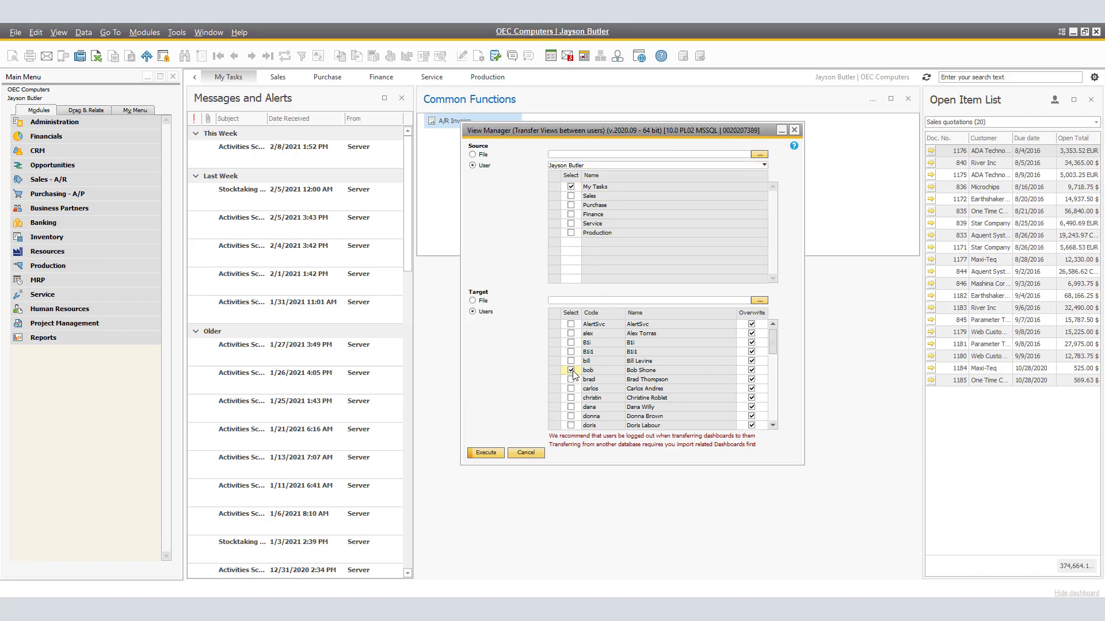
left_click(488, 452)
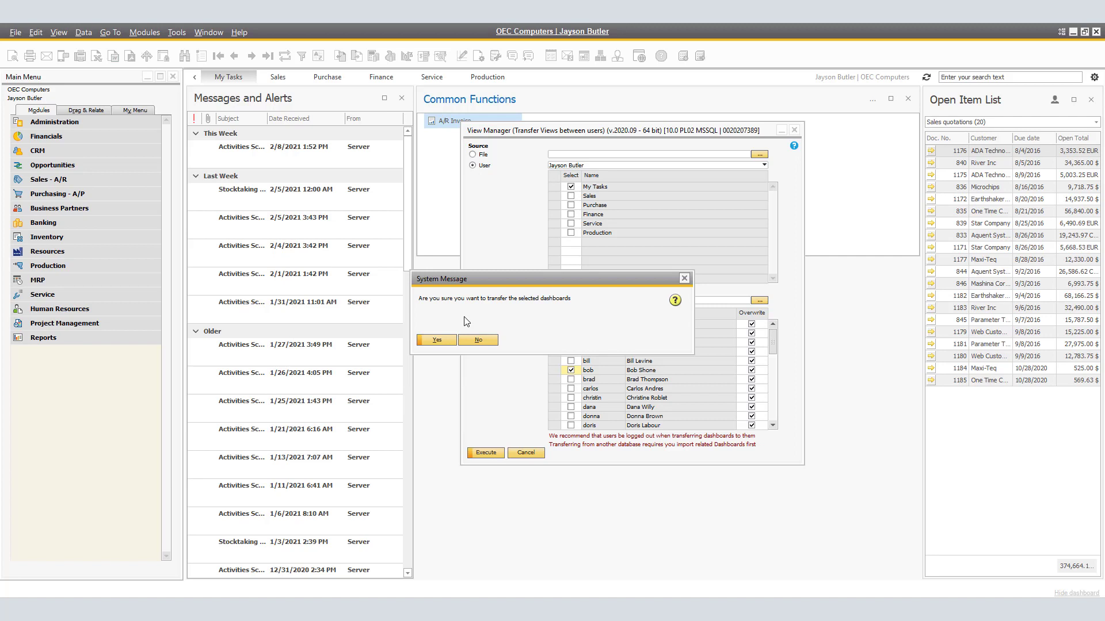
left_click(448, 342)
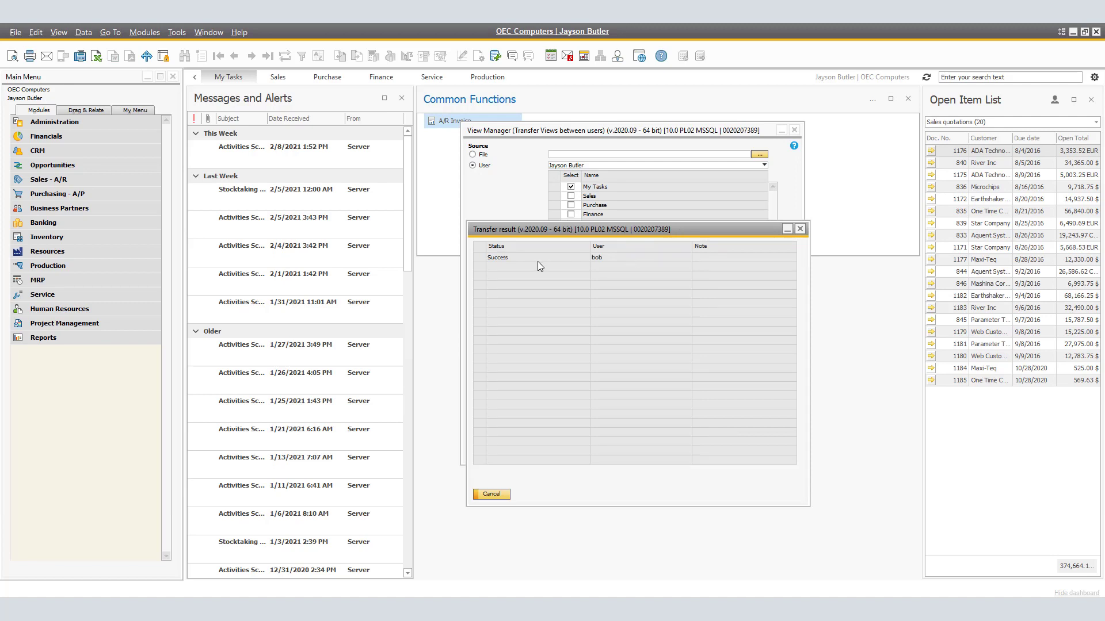
left_click(491, 494)
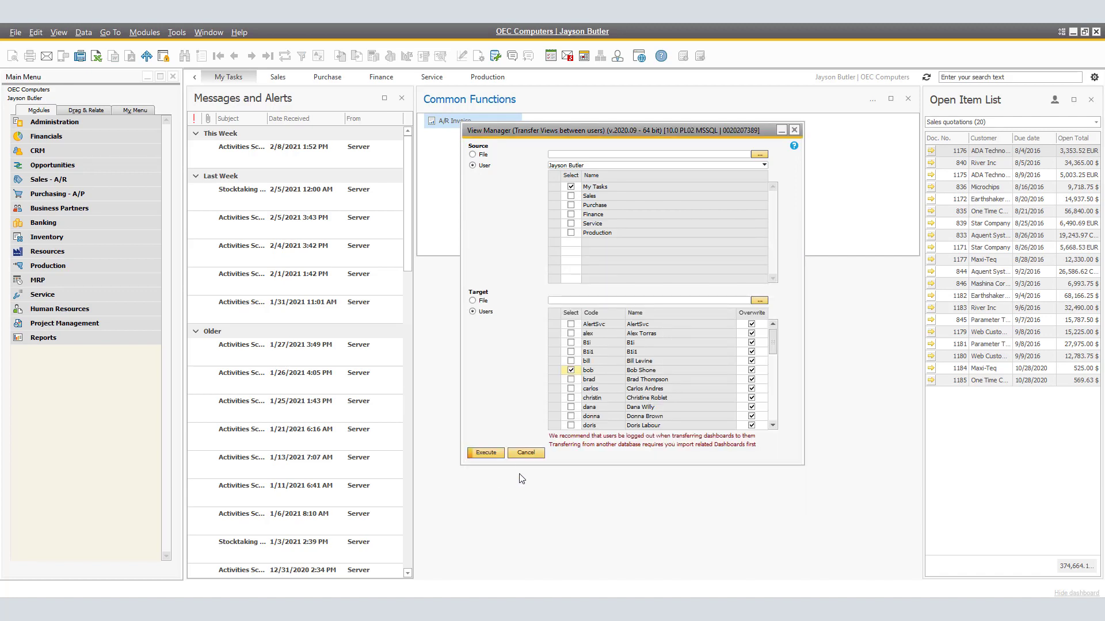
left_click(522, 452)
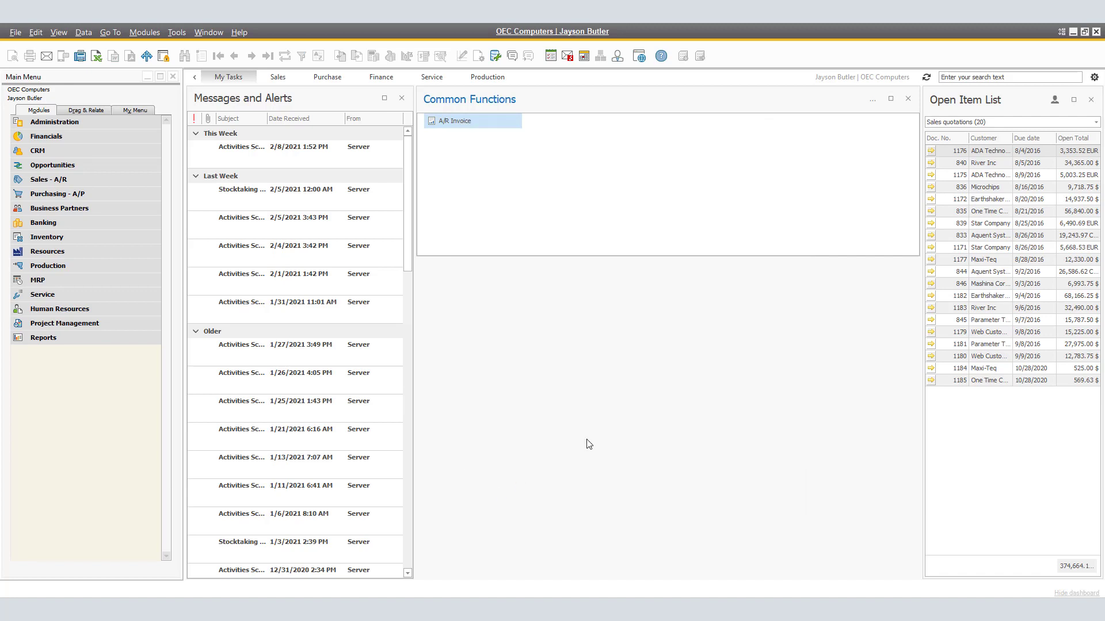
Impersonate the user who received the My Tasks view to check the transferred dashboard
left_click(1094, 77)
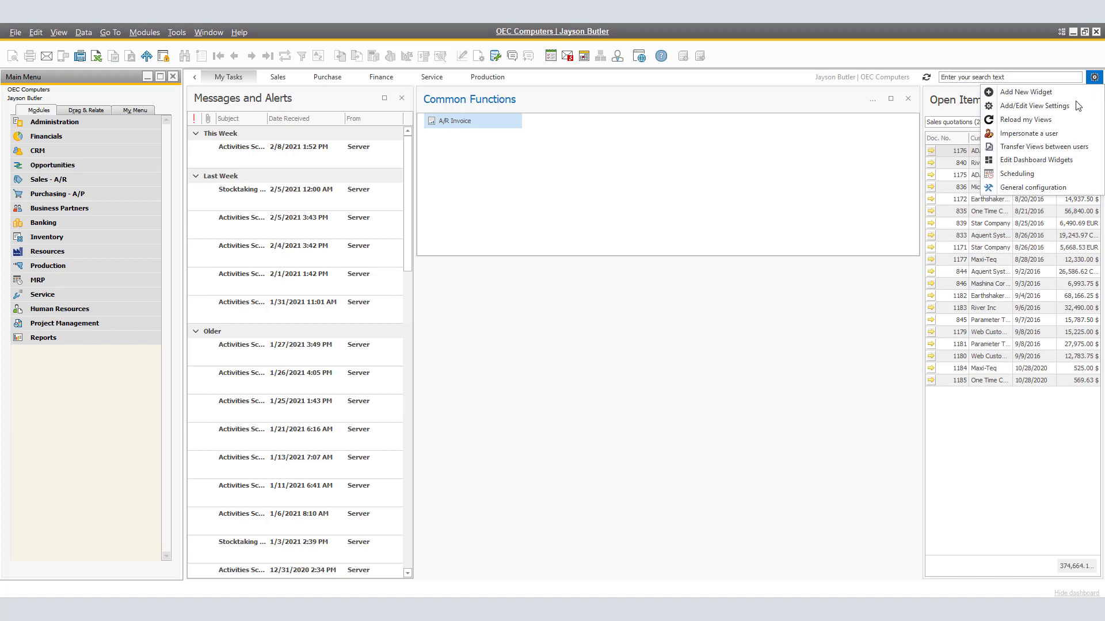
left_click(1029, 133)
left_click(507, 311)
left_click(463, 424)
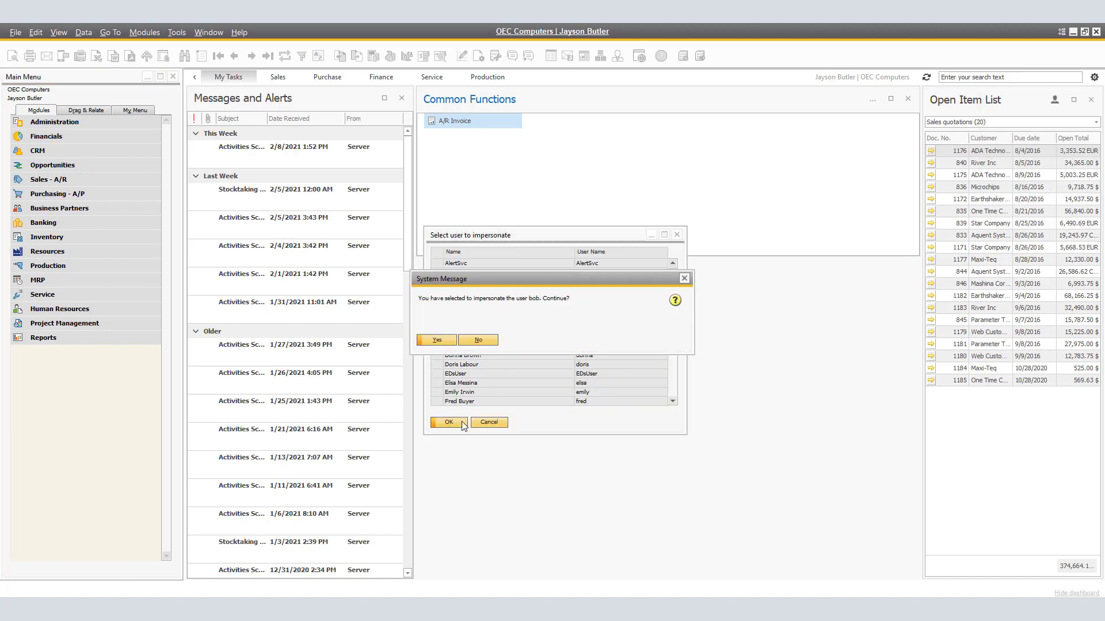
left_click(435, 340)
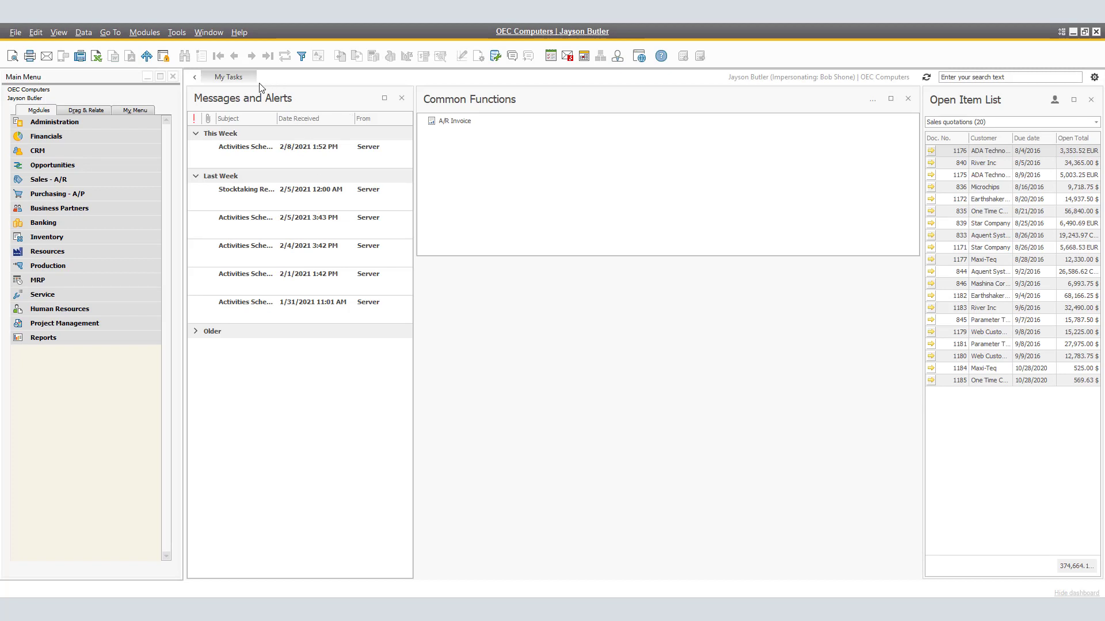
End the user impersonation, and hide the dashboard and show it again
left_click(1093, 77)
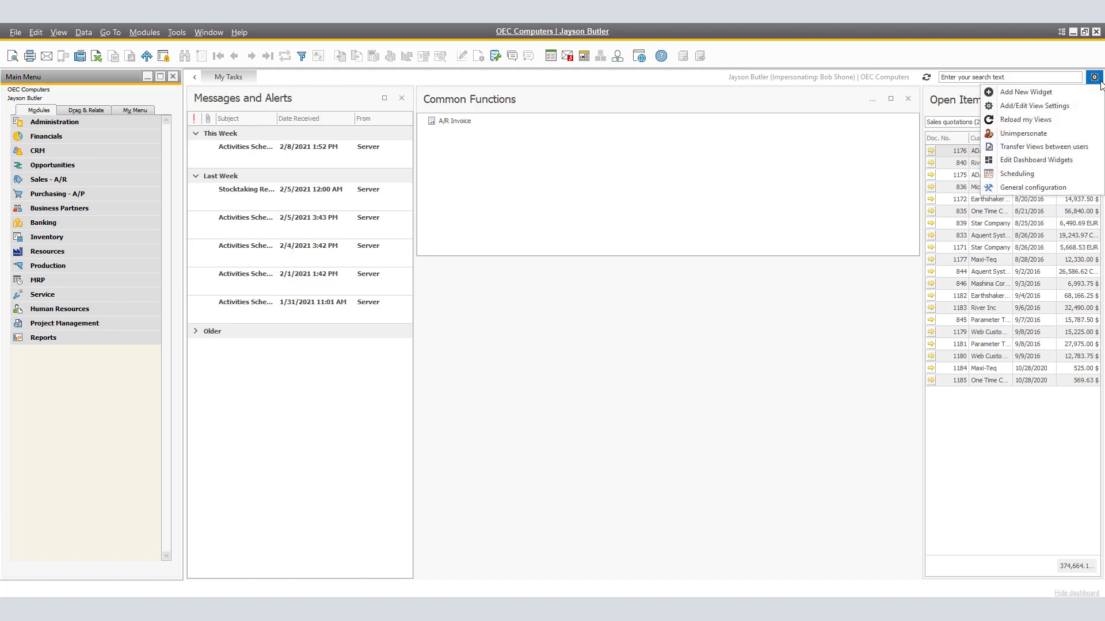
left_click(1019, 134)
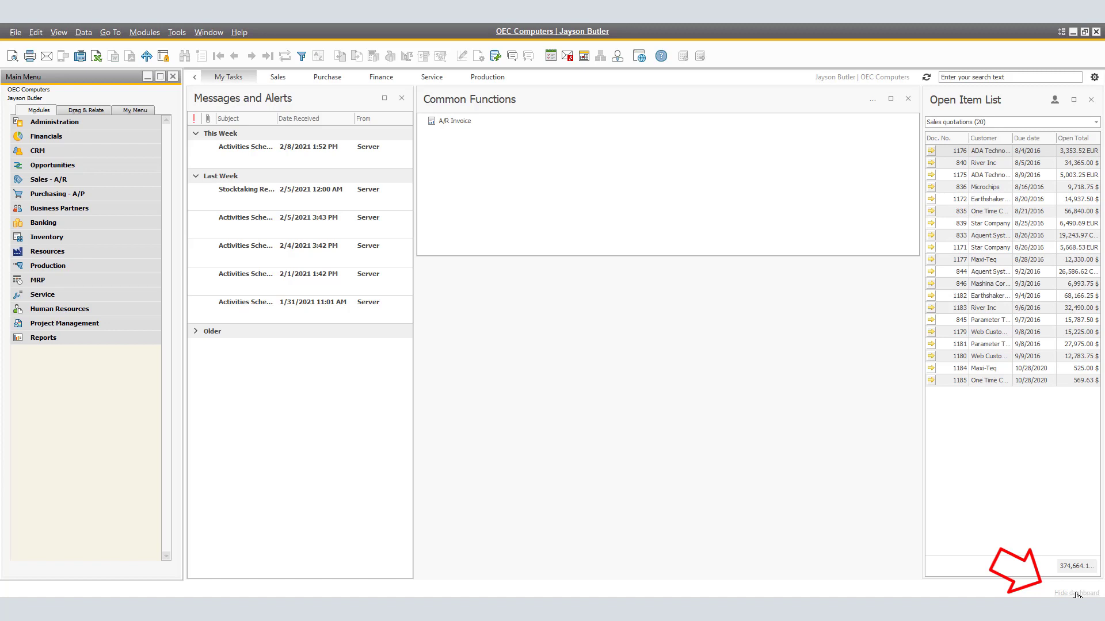
left_click(1077, 593)
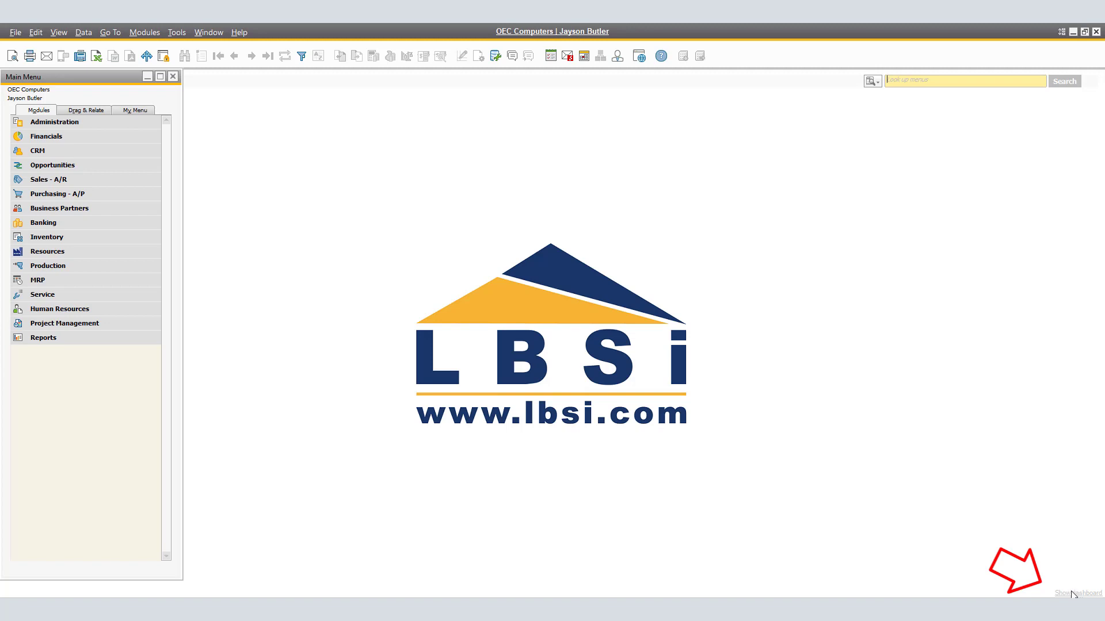
left_click(1063, 594)
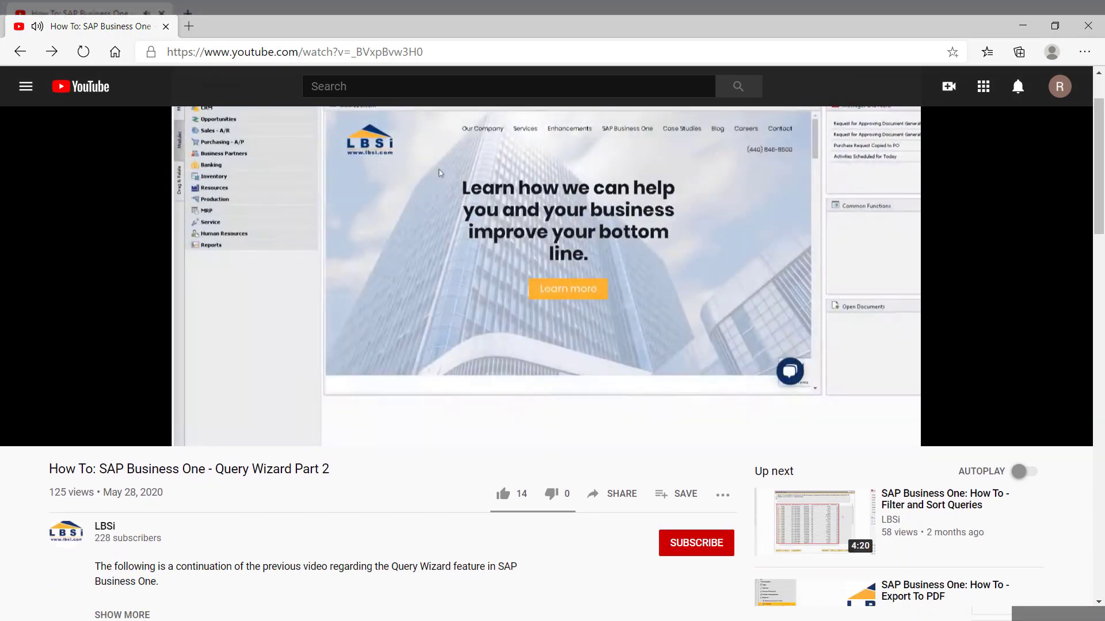
On the YouTube video page, subscribe to the LBSi channel and set its notifications to All
left_click(693, 544)
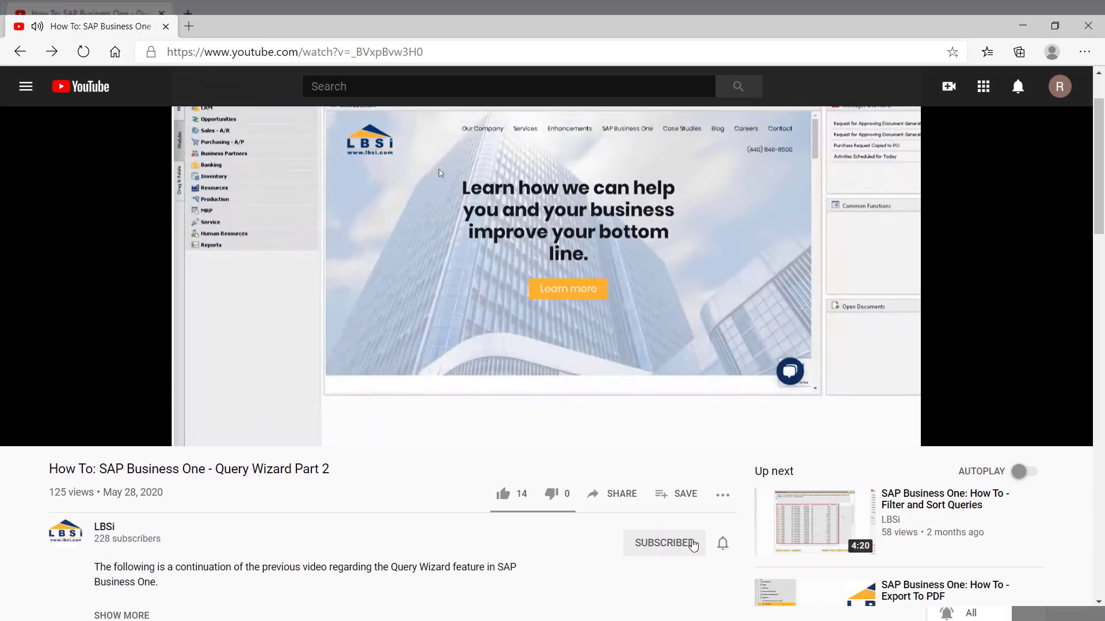
left_click(722, 542)
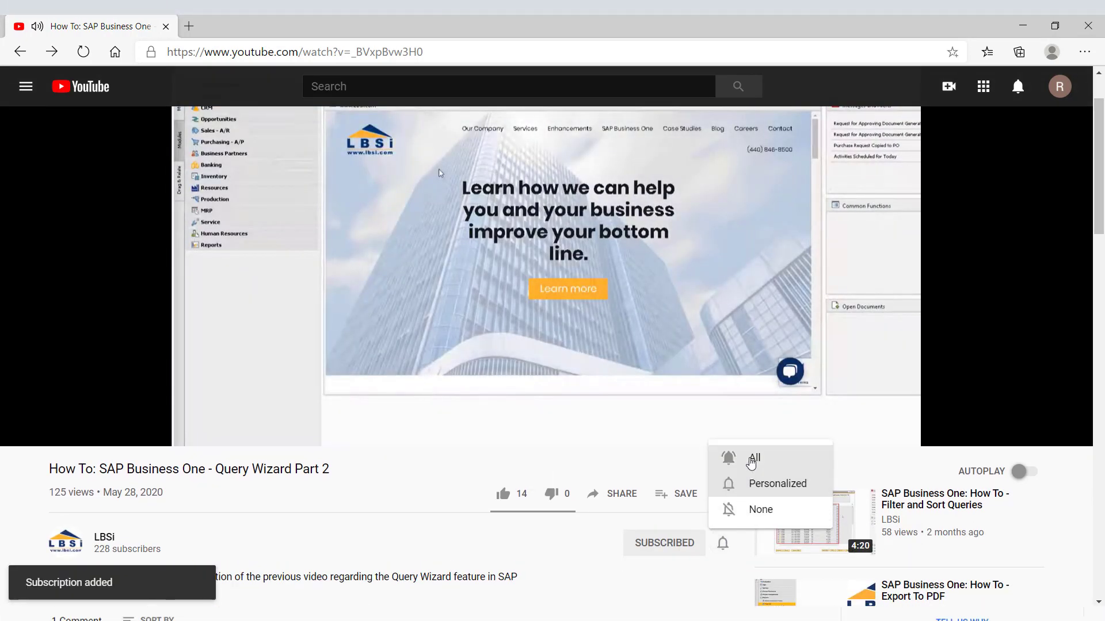
left_click(748, 458)
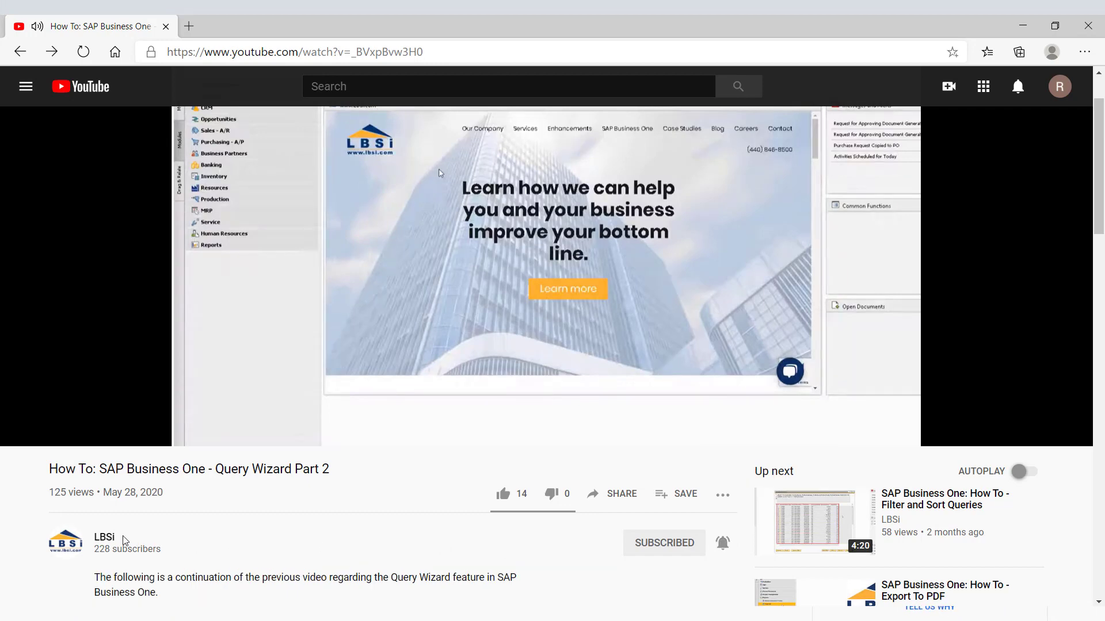
Open the LBSi channel page and browse further through its uploaded videos
left_click(72, 541)
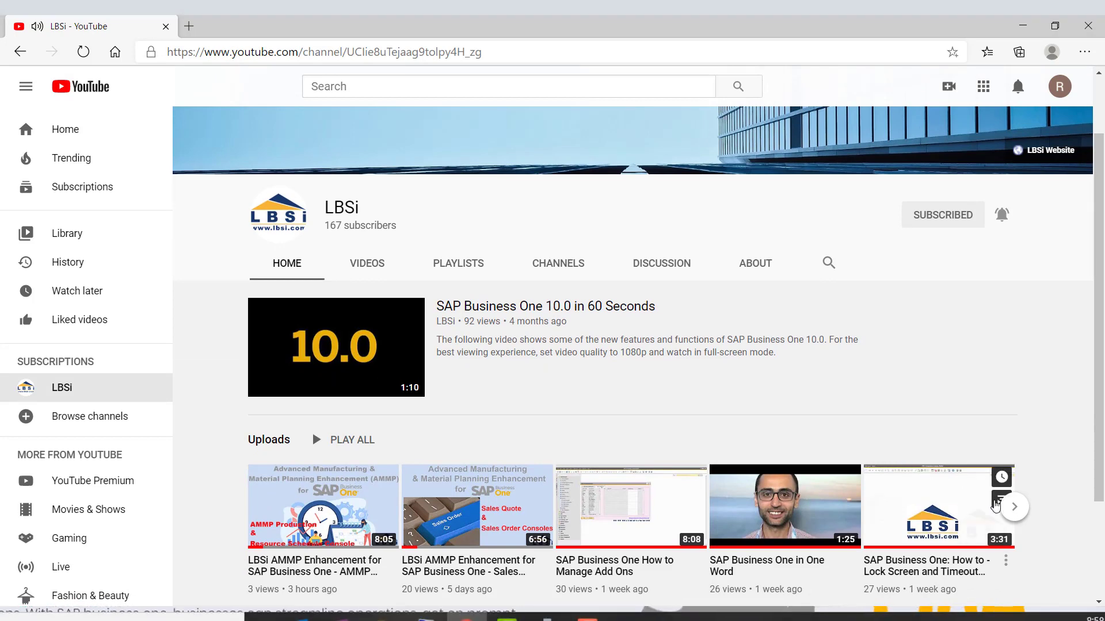
left_click(1015, 507)
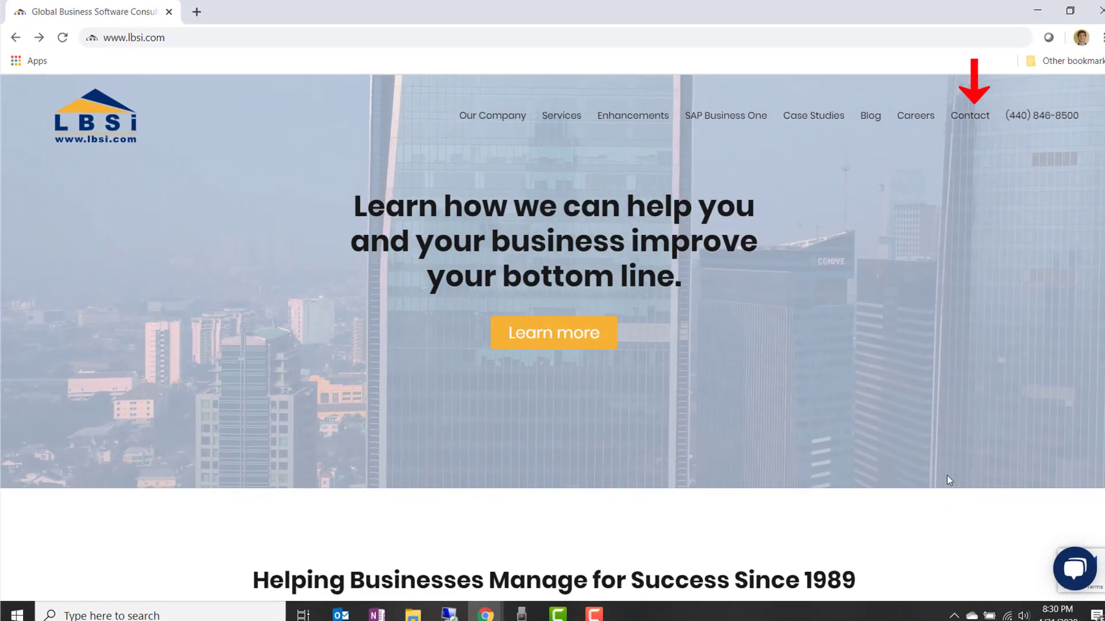
Open the Contact page of the LBSi website and view its contact form
mouse_move(964, 120)
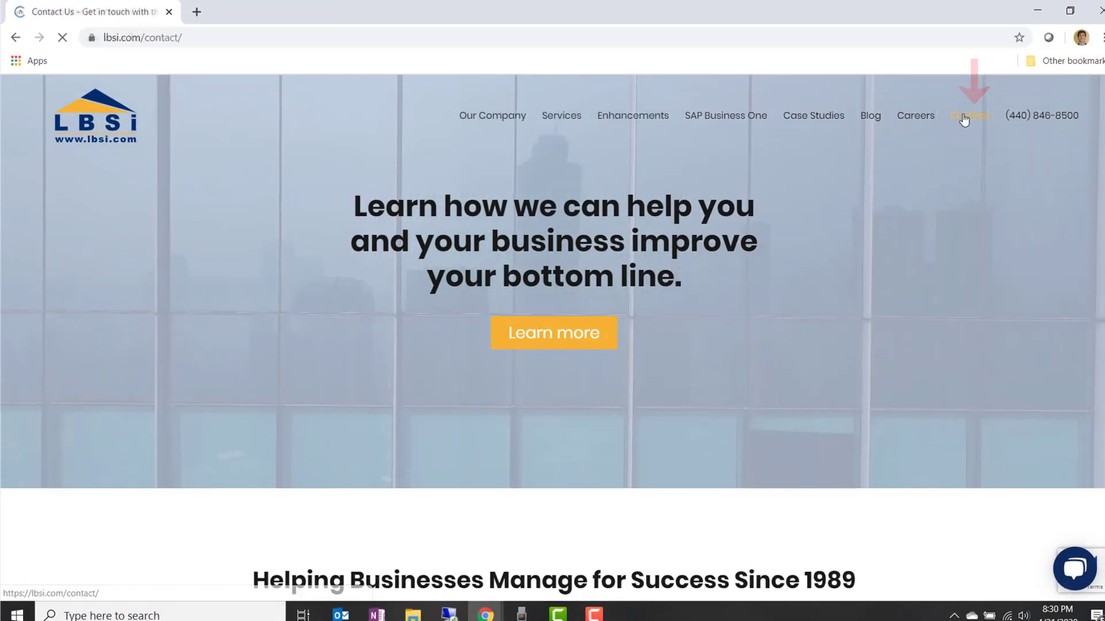
scroll(552, 339, "down", 4)
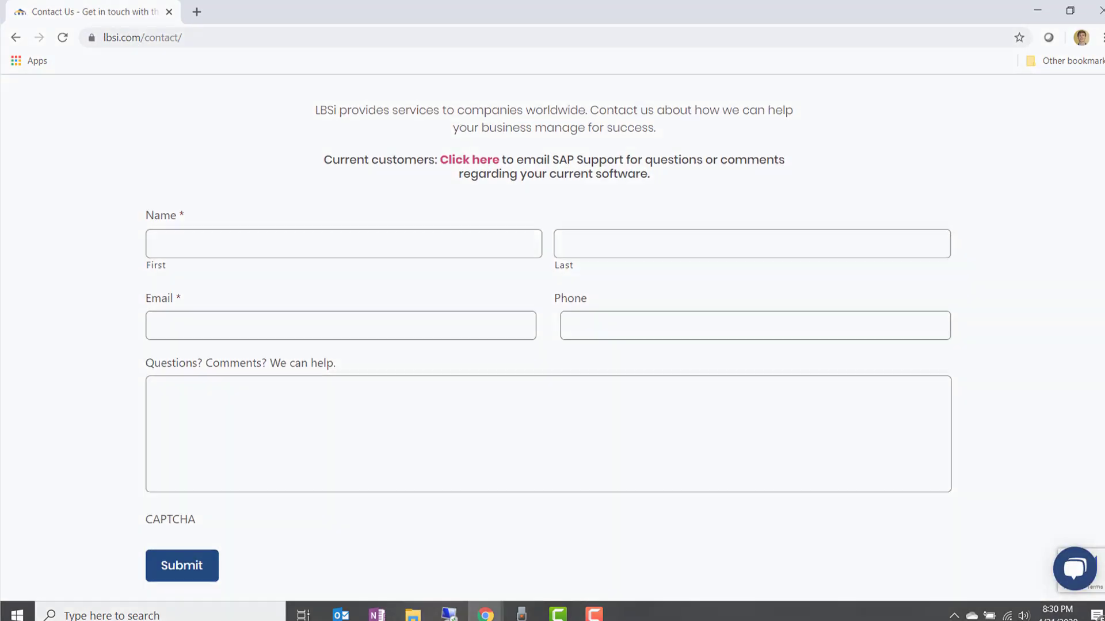